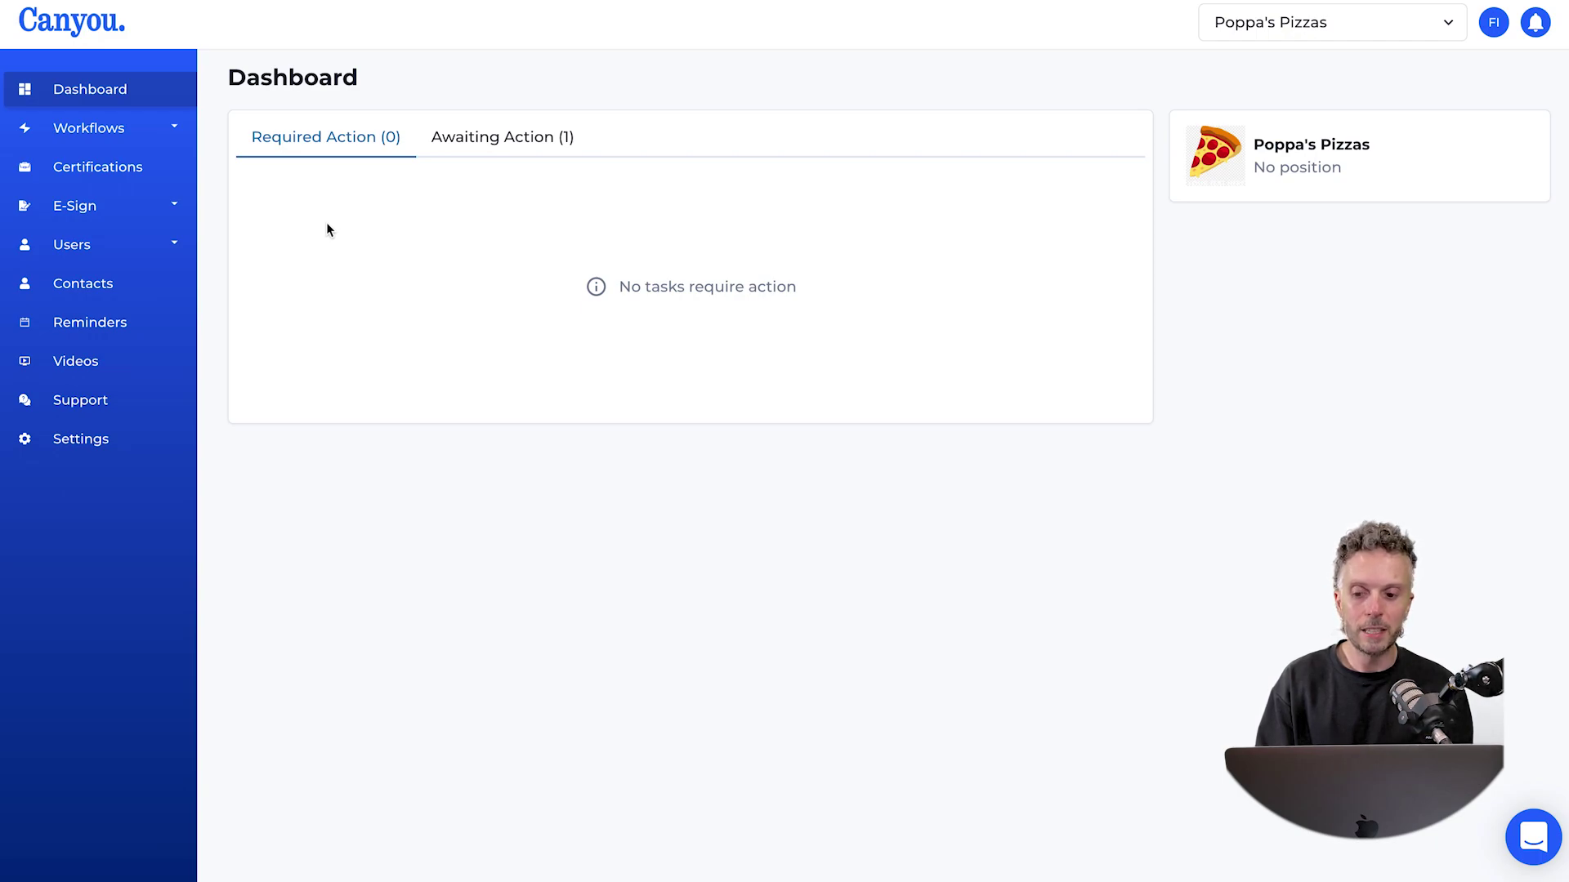
- Start a new e-sign template and name it "Employment Contract"
left_click(174, 206)
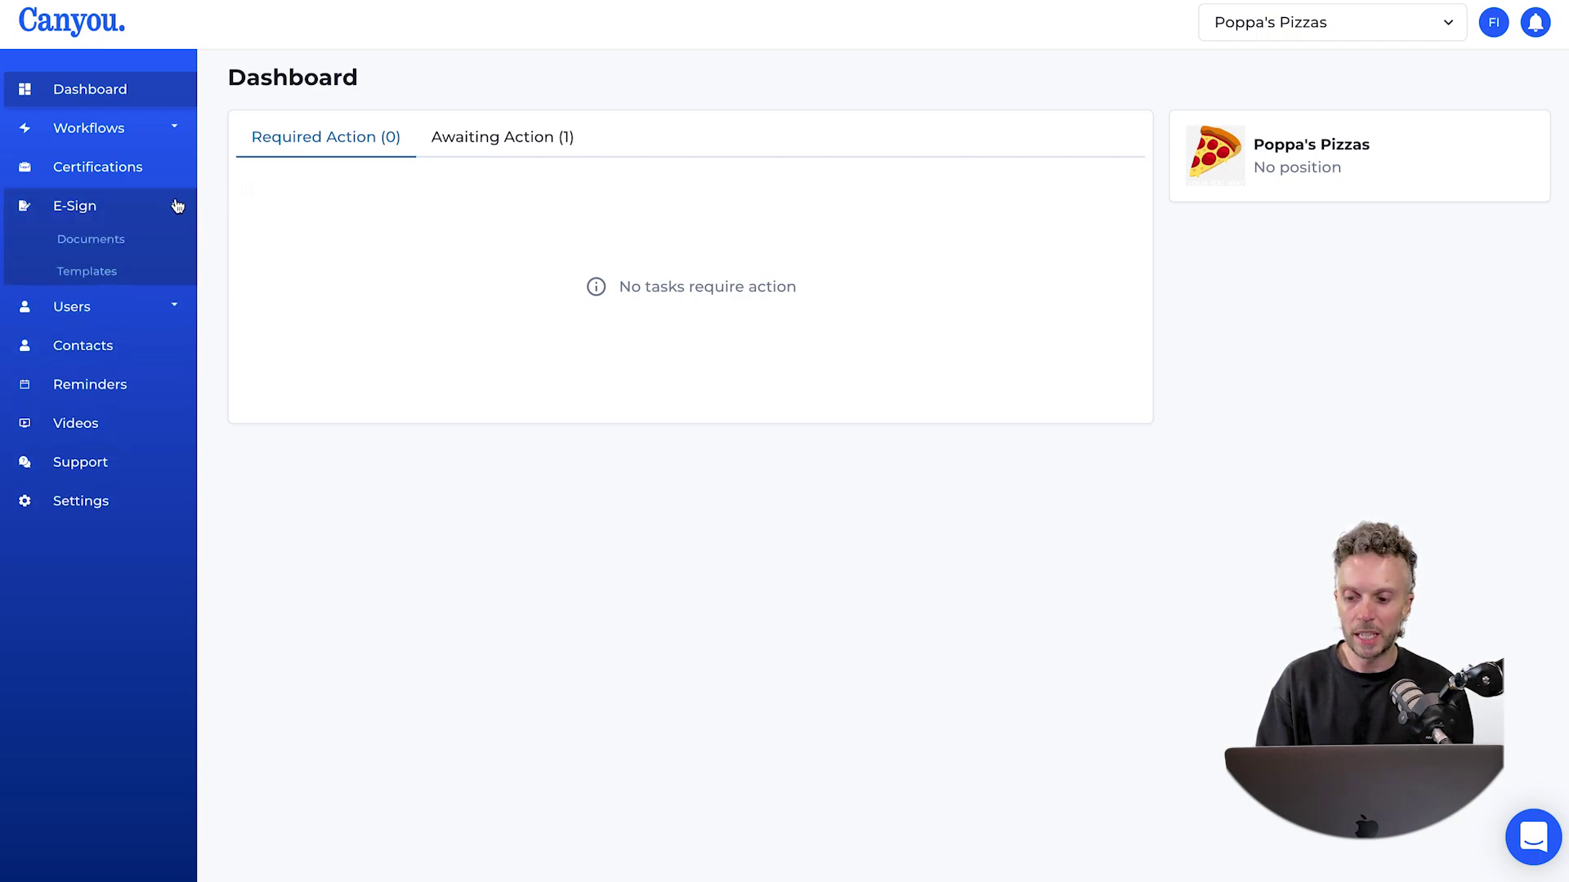
left_click(101, 273)
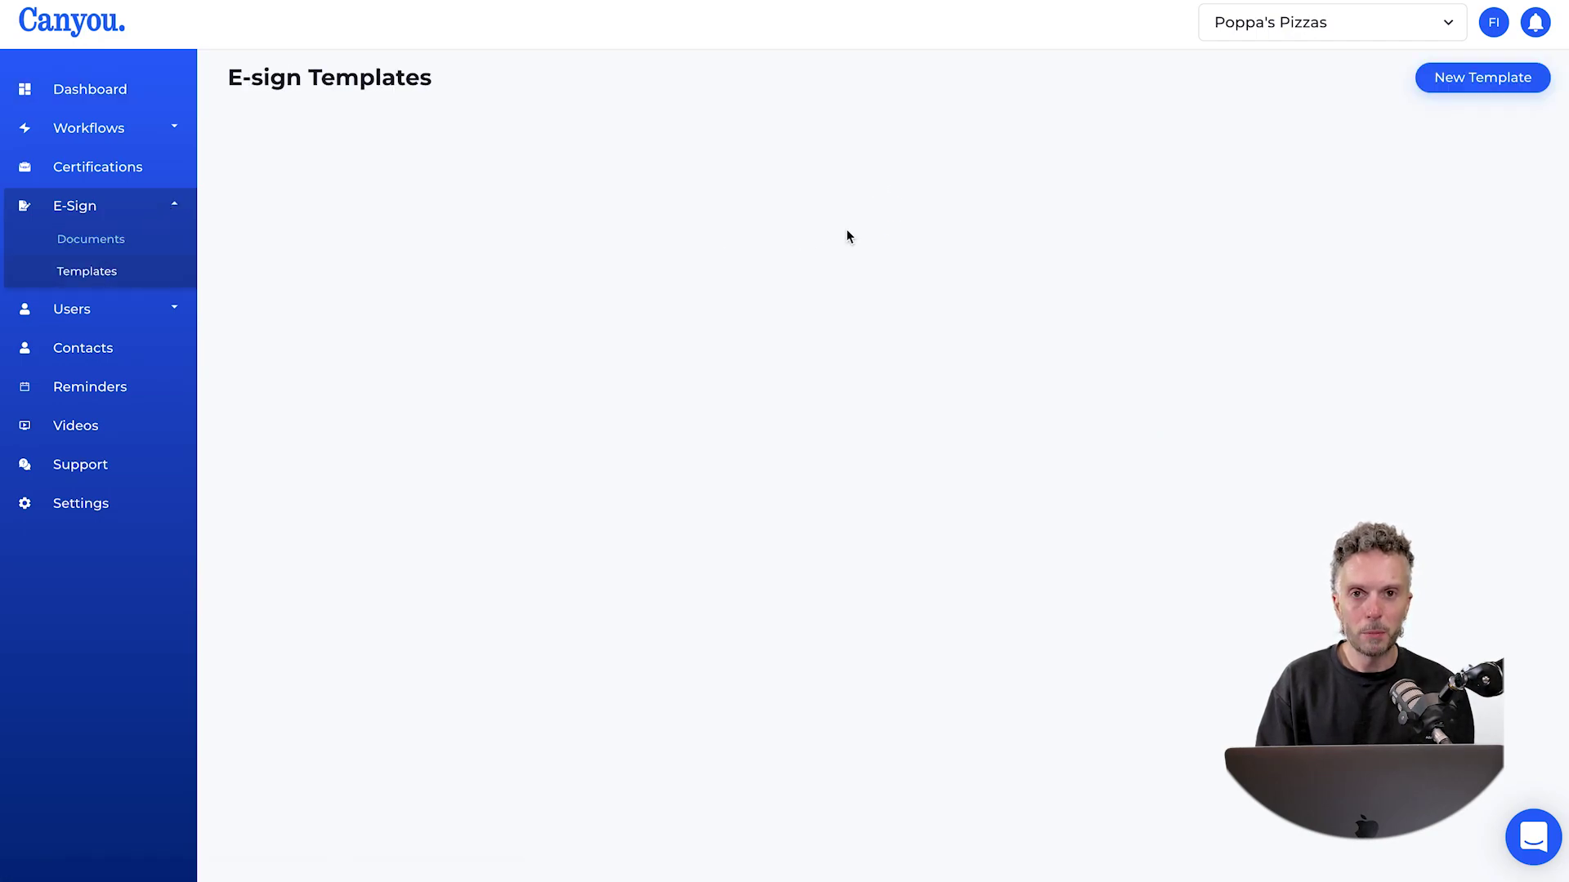
left_click(1482, 81)
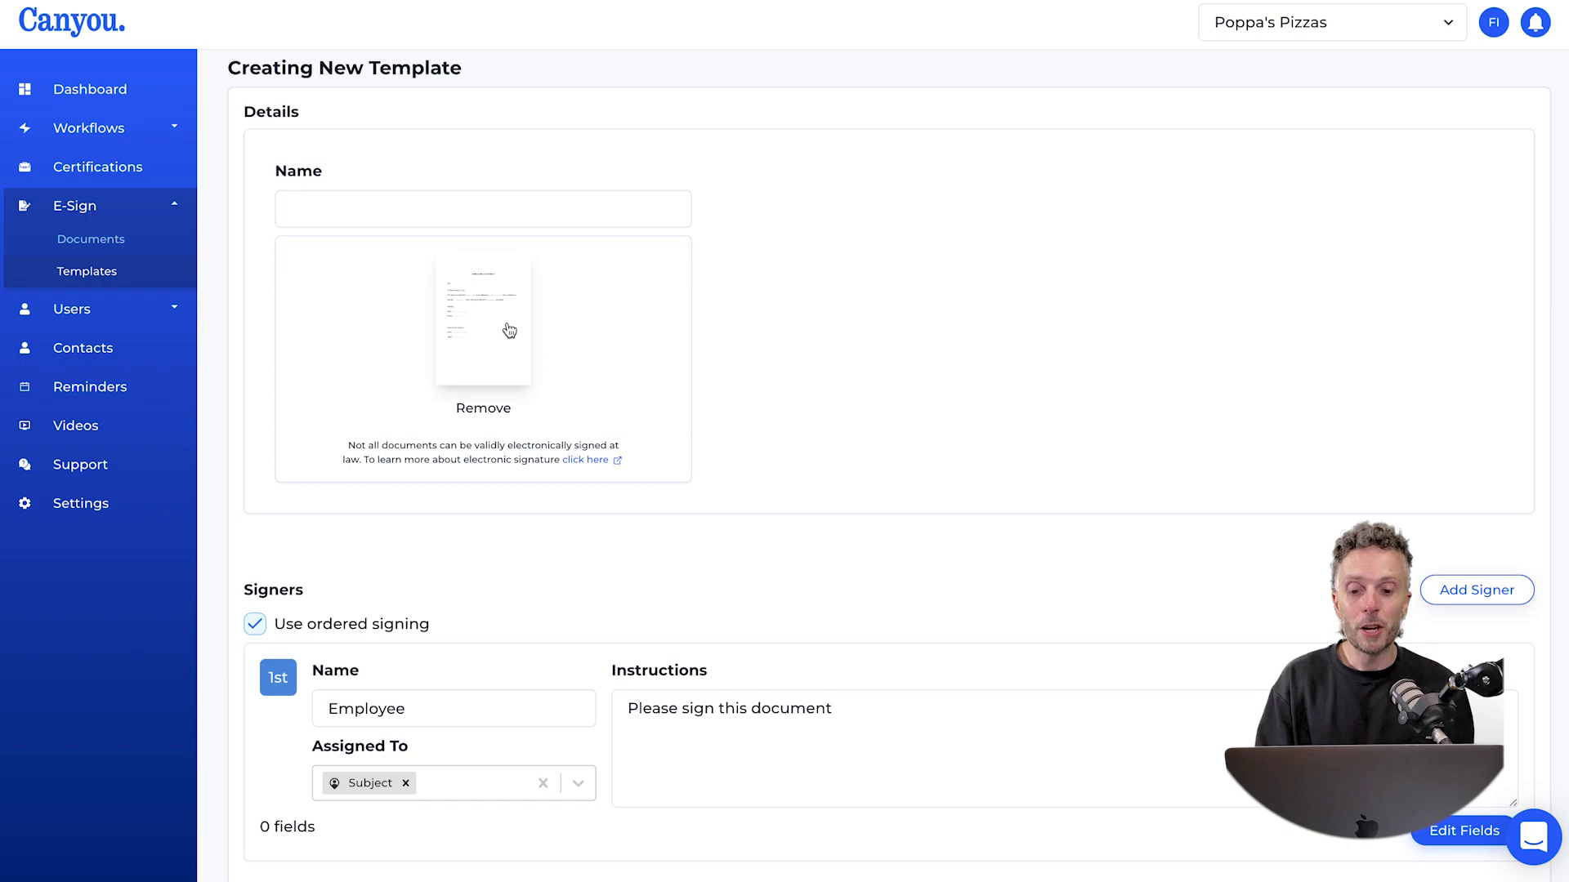
left_click(379, 201)
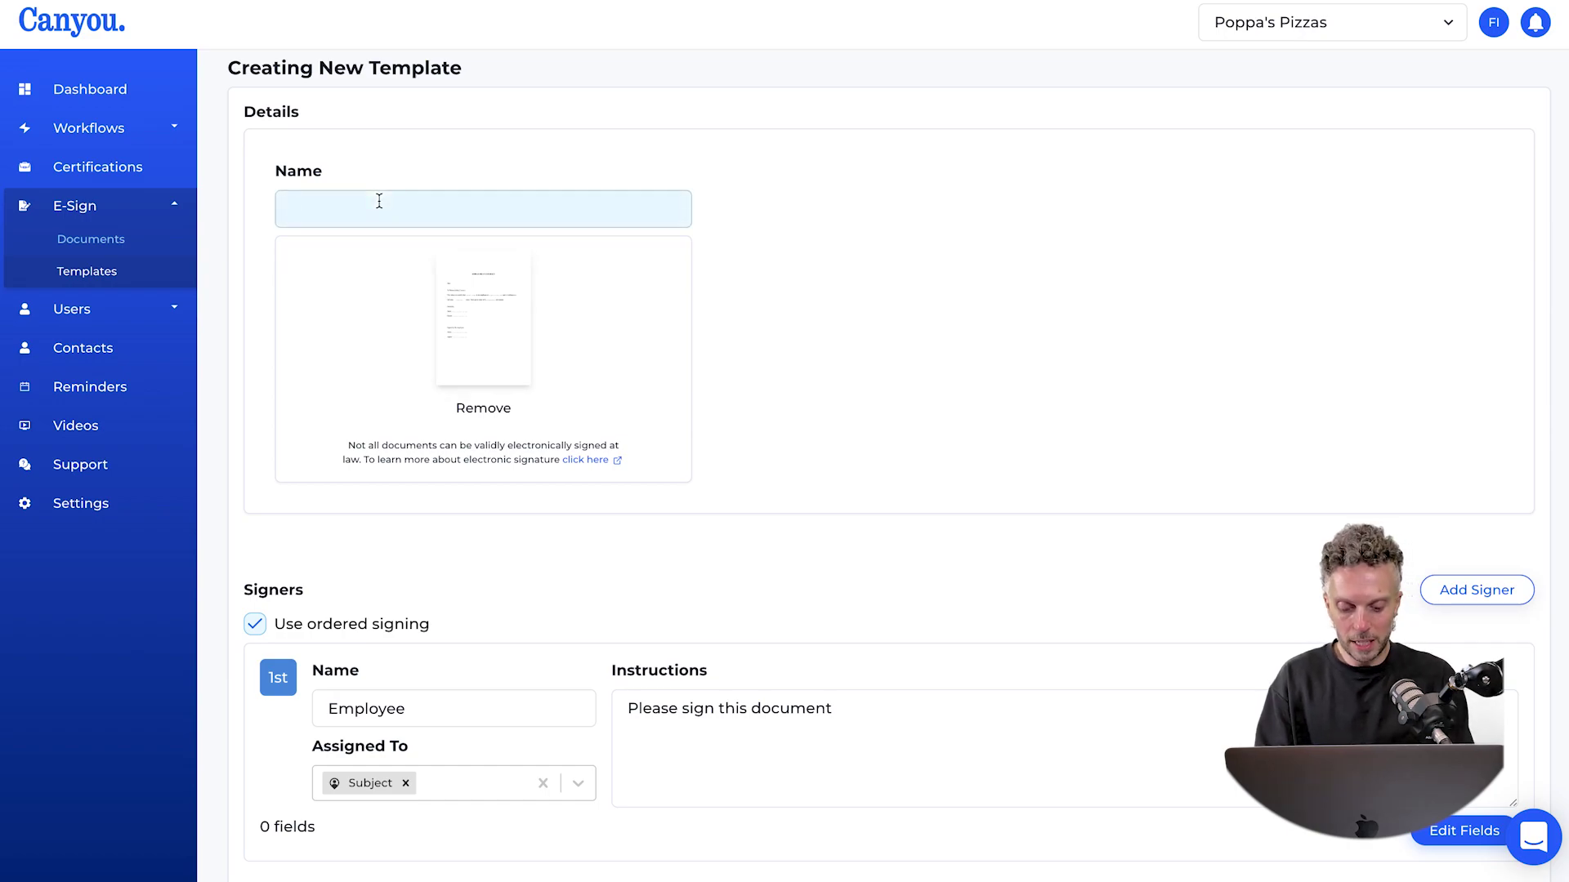
type("Employment ")
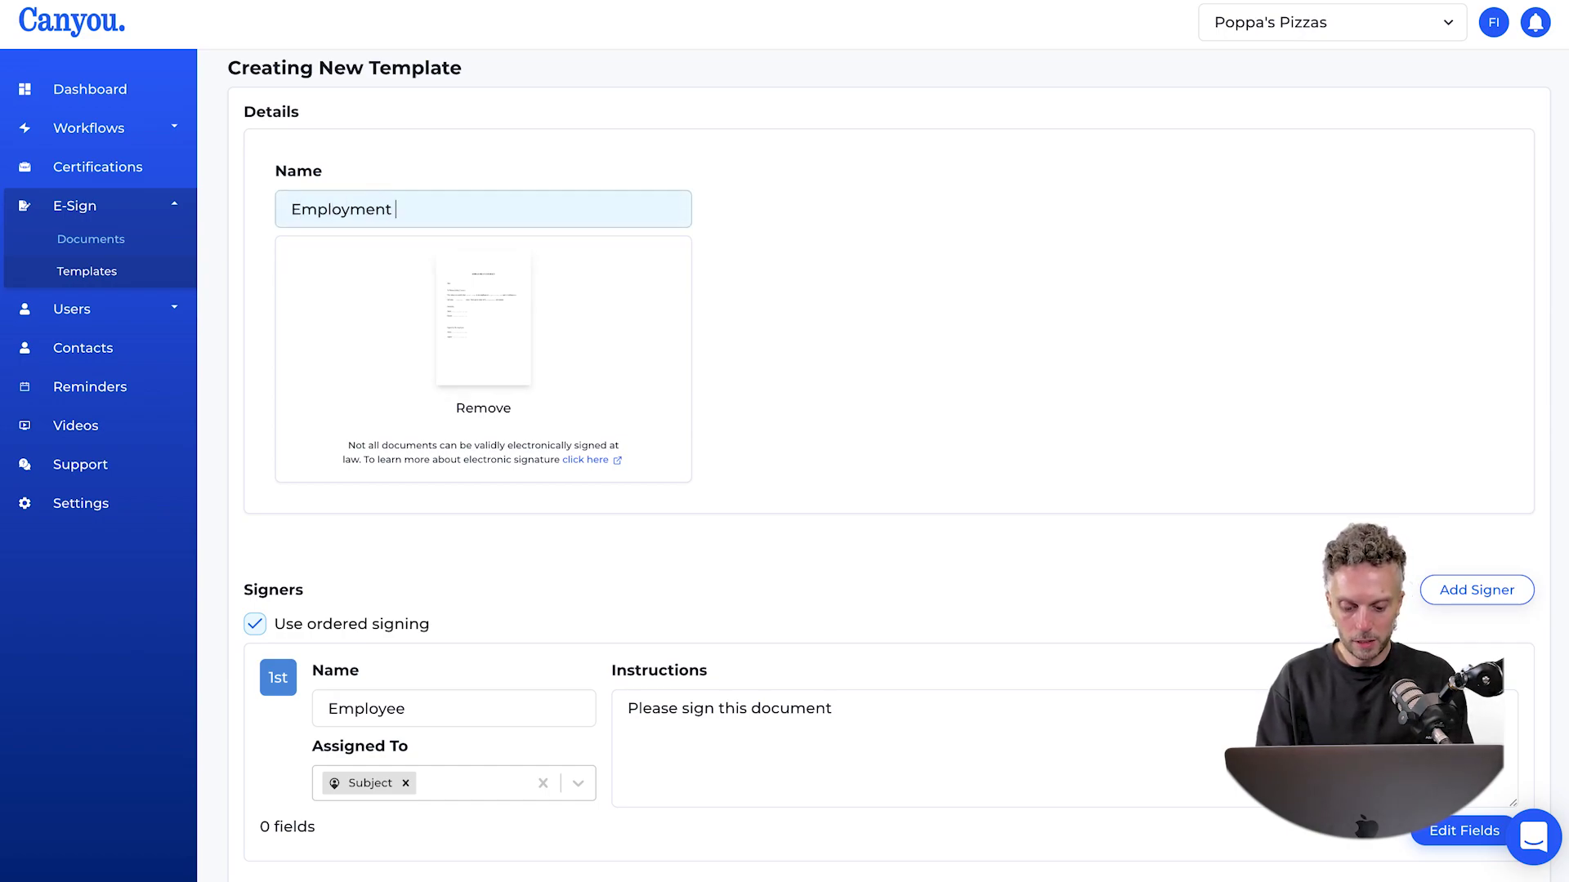
type("Contract")
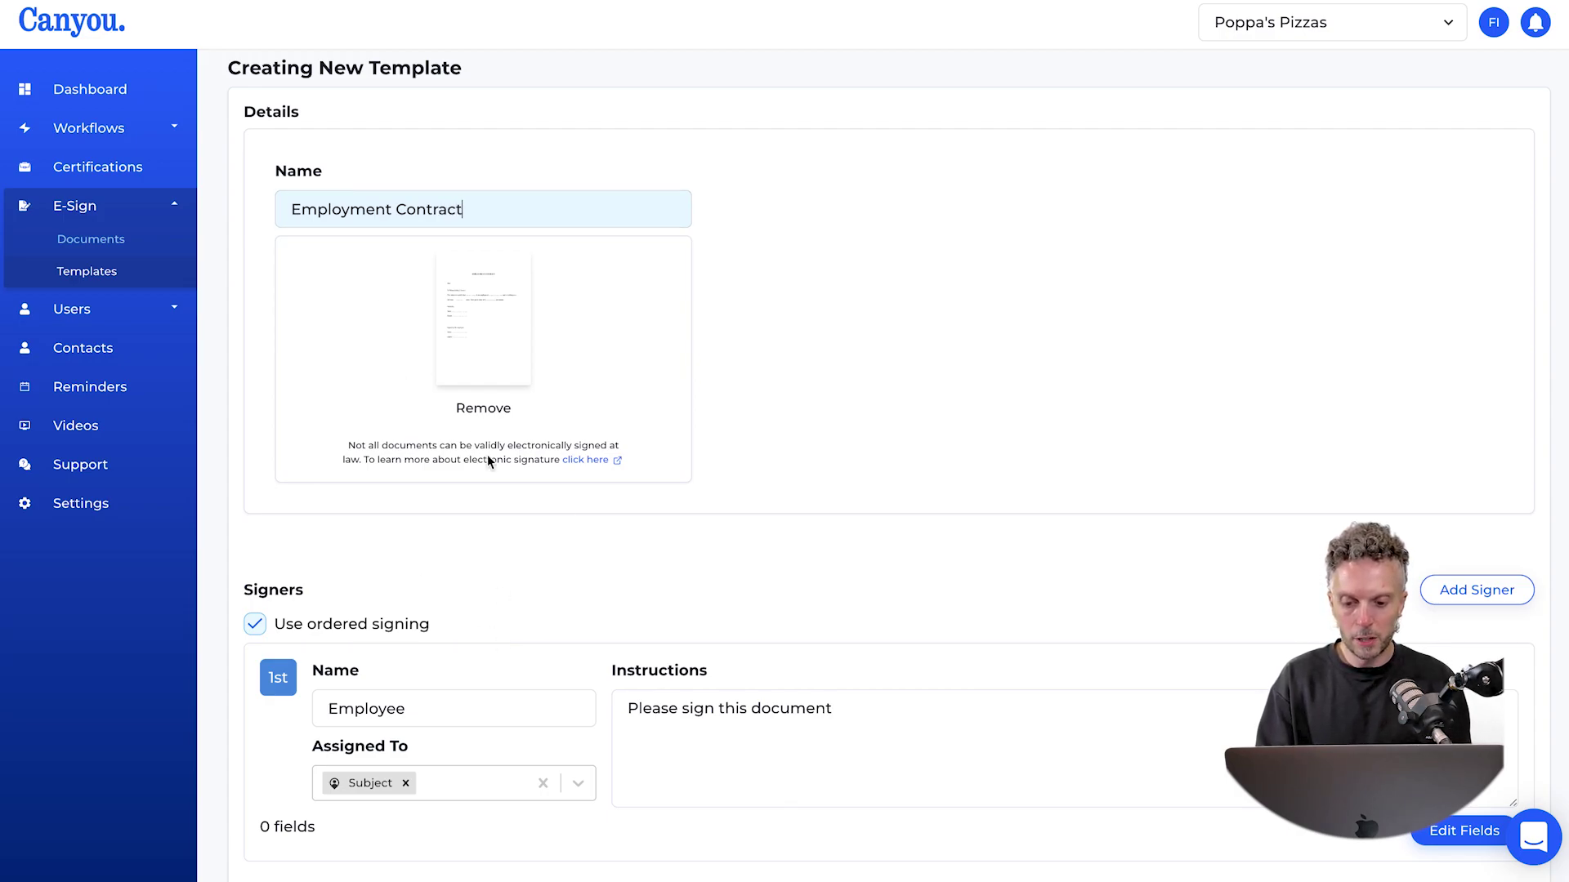
- Preview the template's uploaded contract file through to the employee signature section, then close the preview
left_click(482, 319)
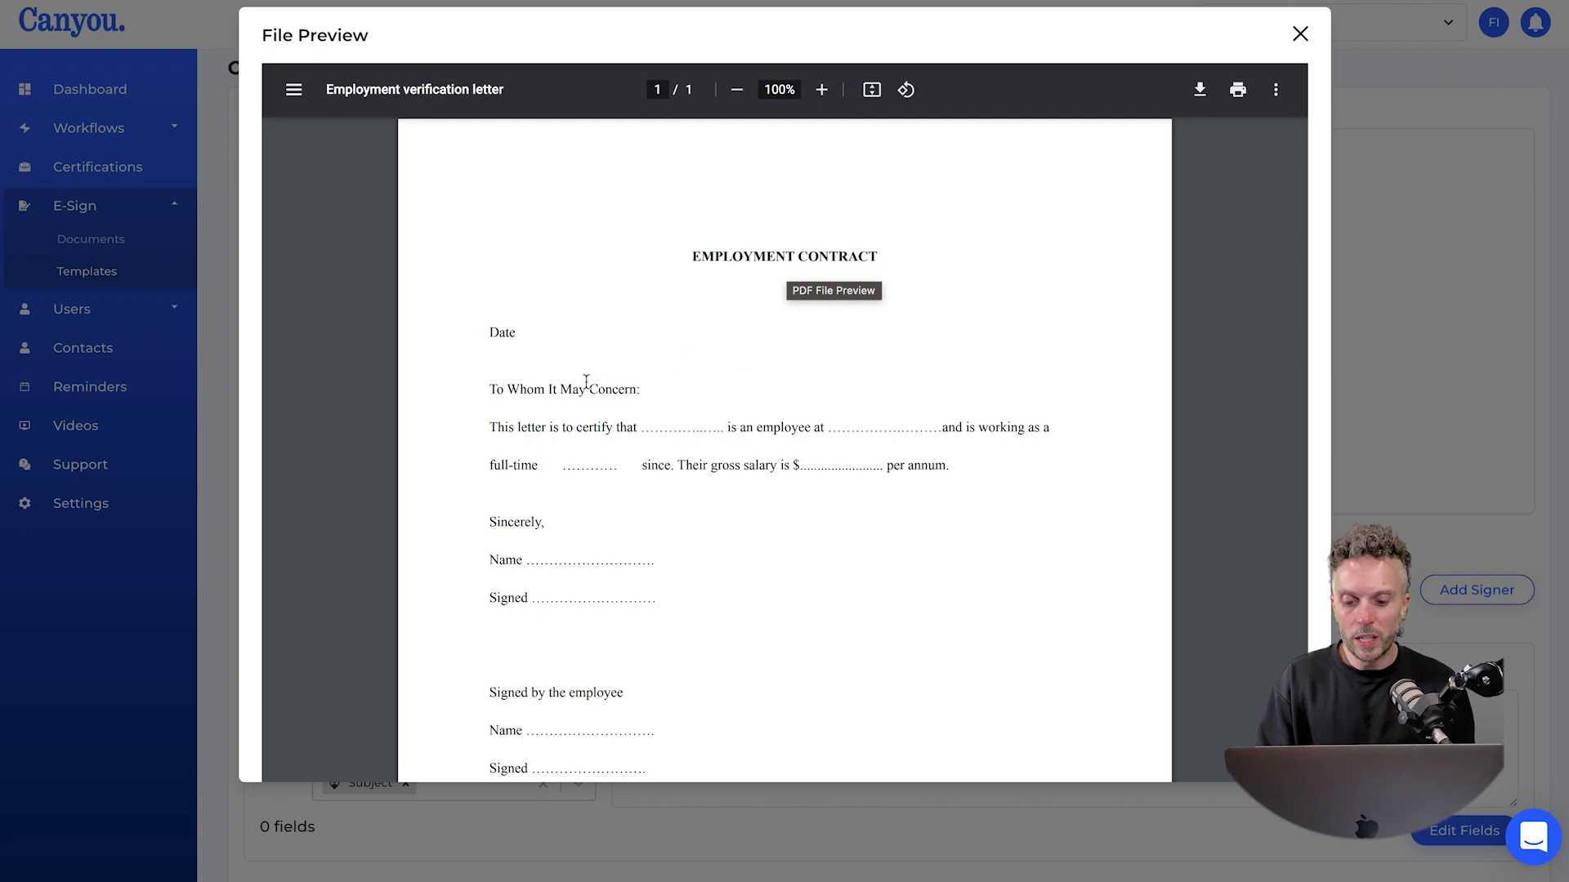
scroll(618, 427, "down", 2)
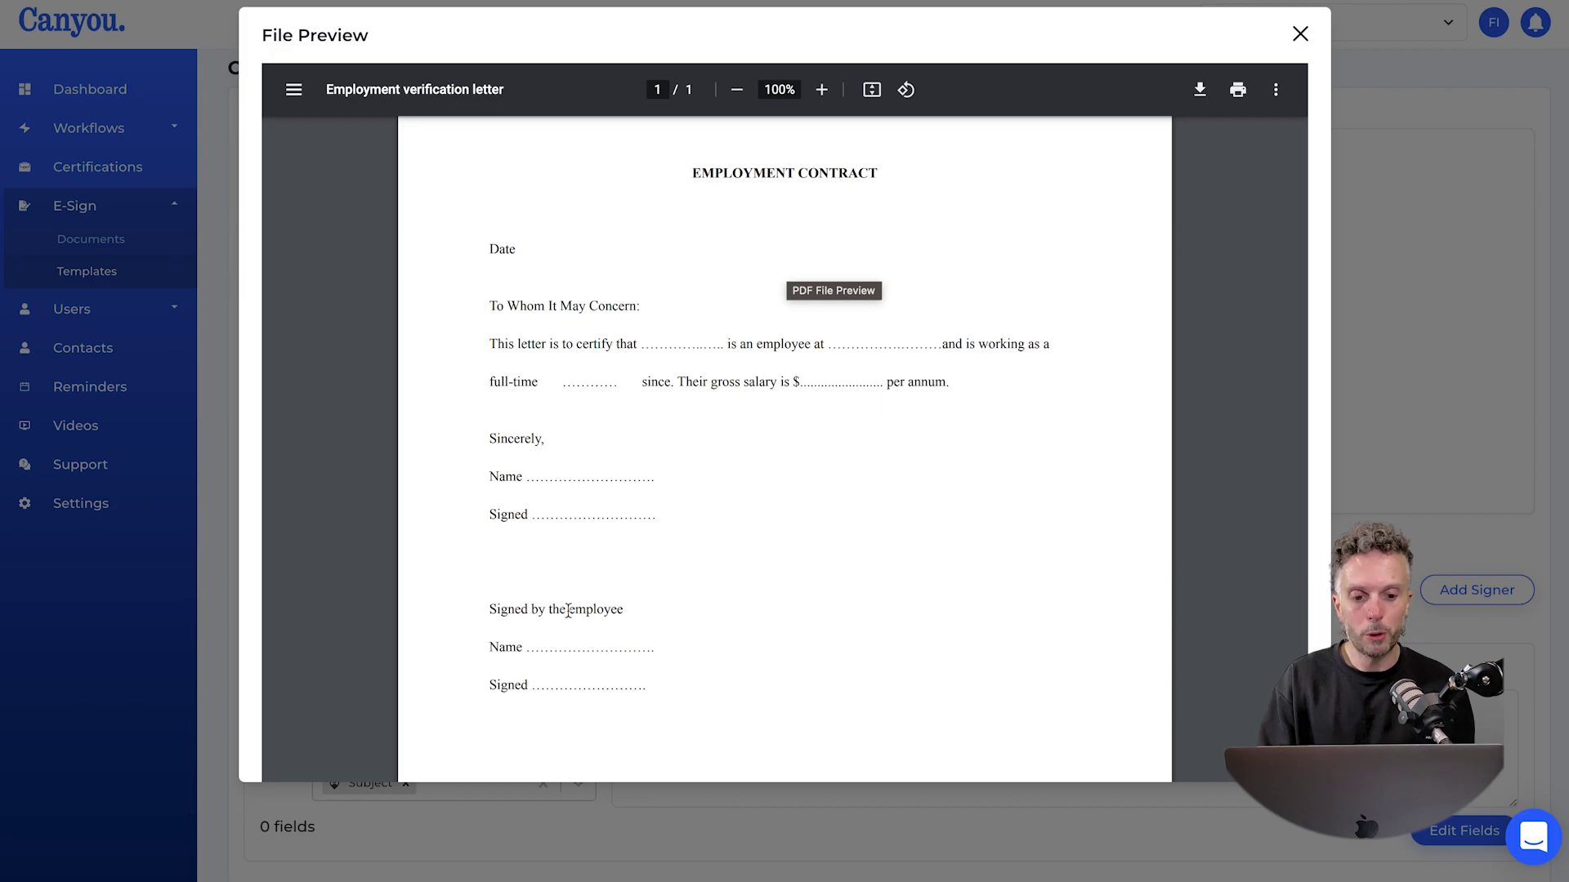
left_click(1299, 34)
- Add a second signer to the template and name it "Business Manager"
scroll(619, 474, "down", 2)
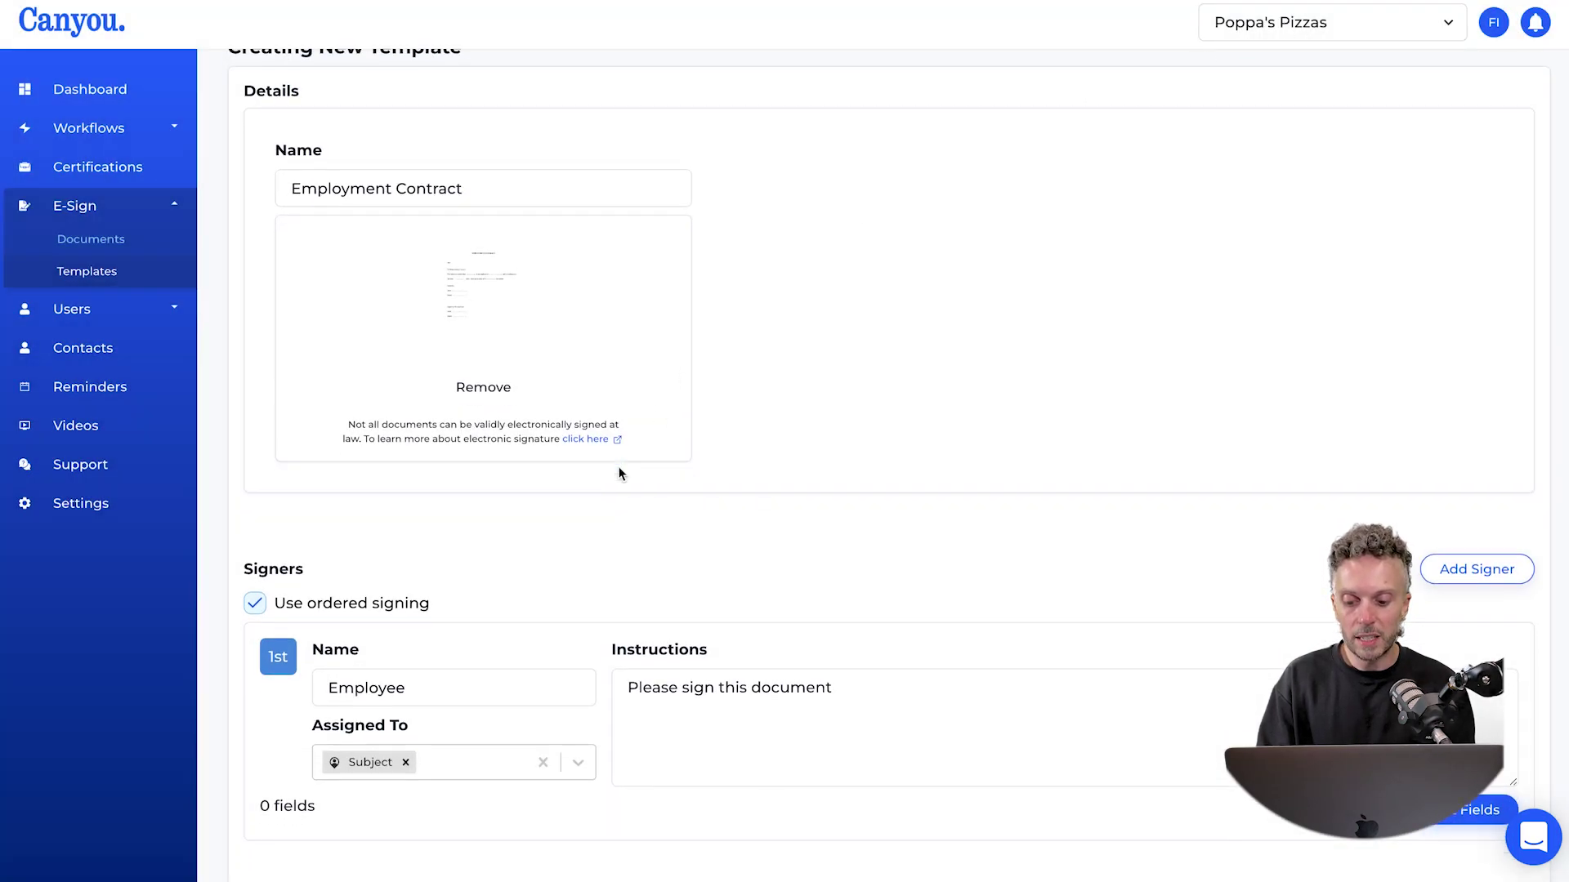
scroll(618, 474, "down", 1)
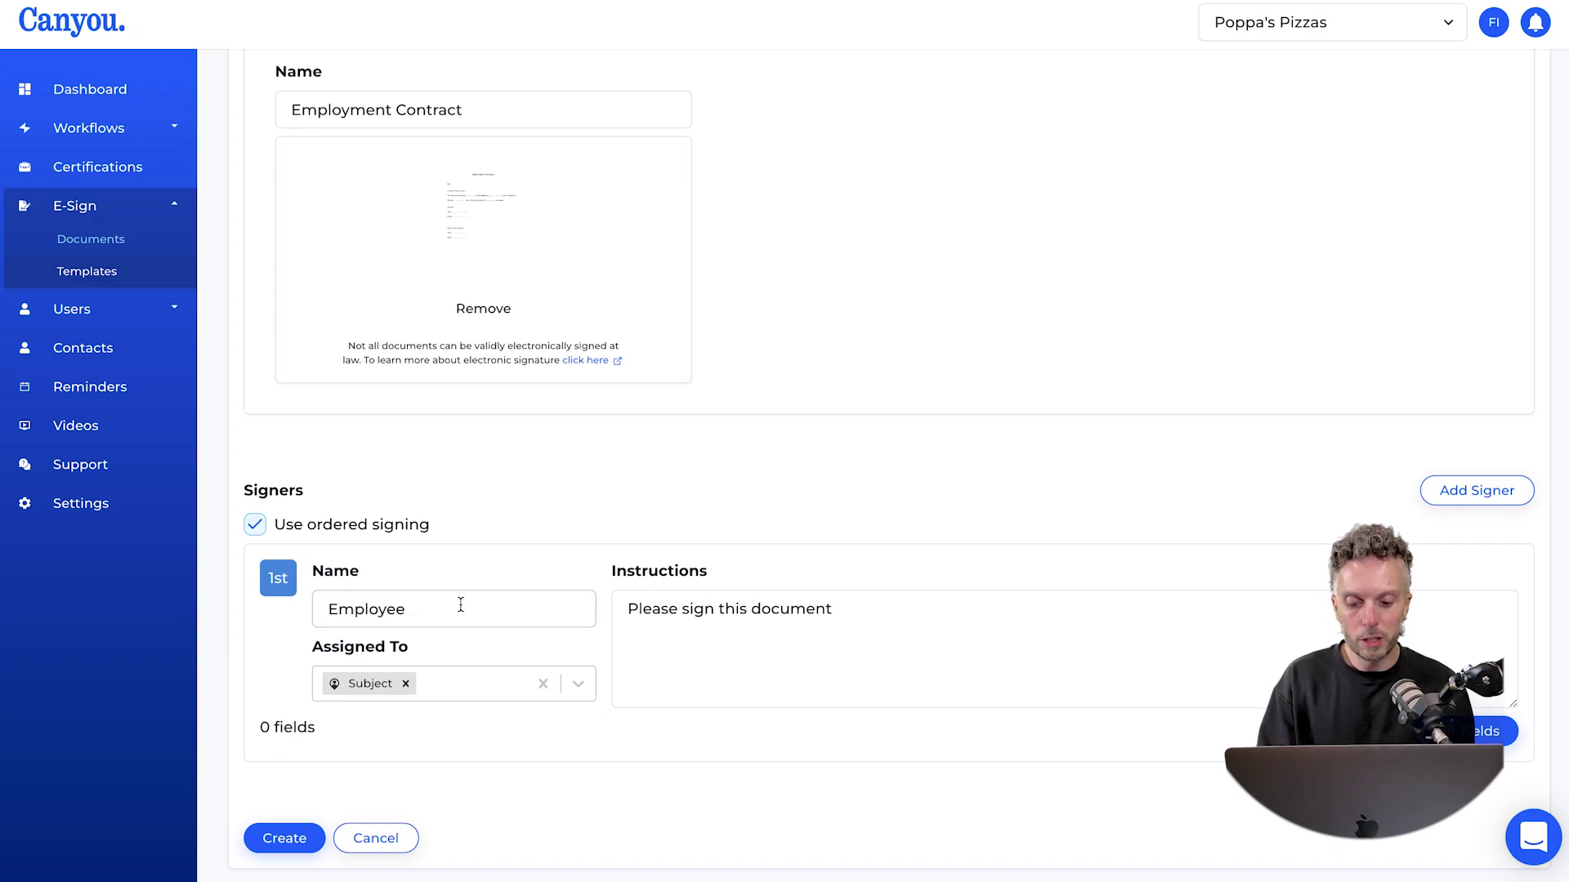
left_click(1473, 490)
scroll(553, 686, "down", 2)
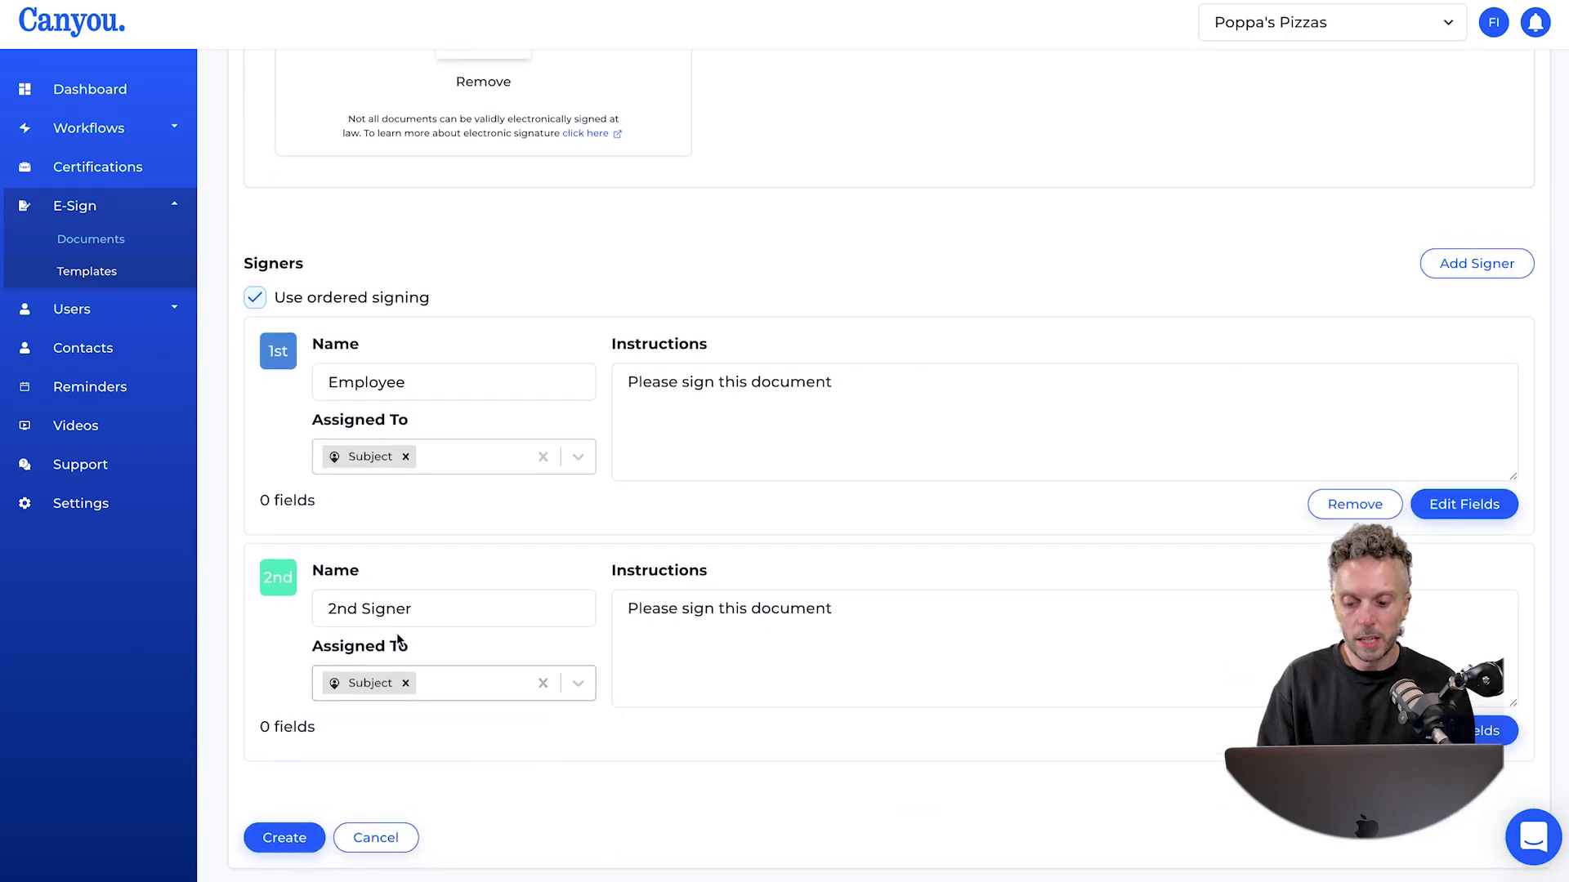
triple_click(344, 617)
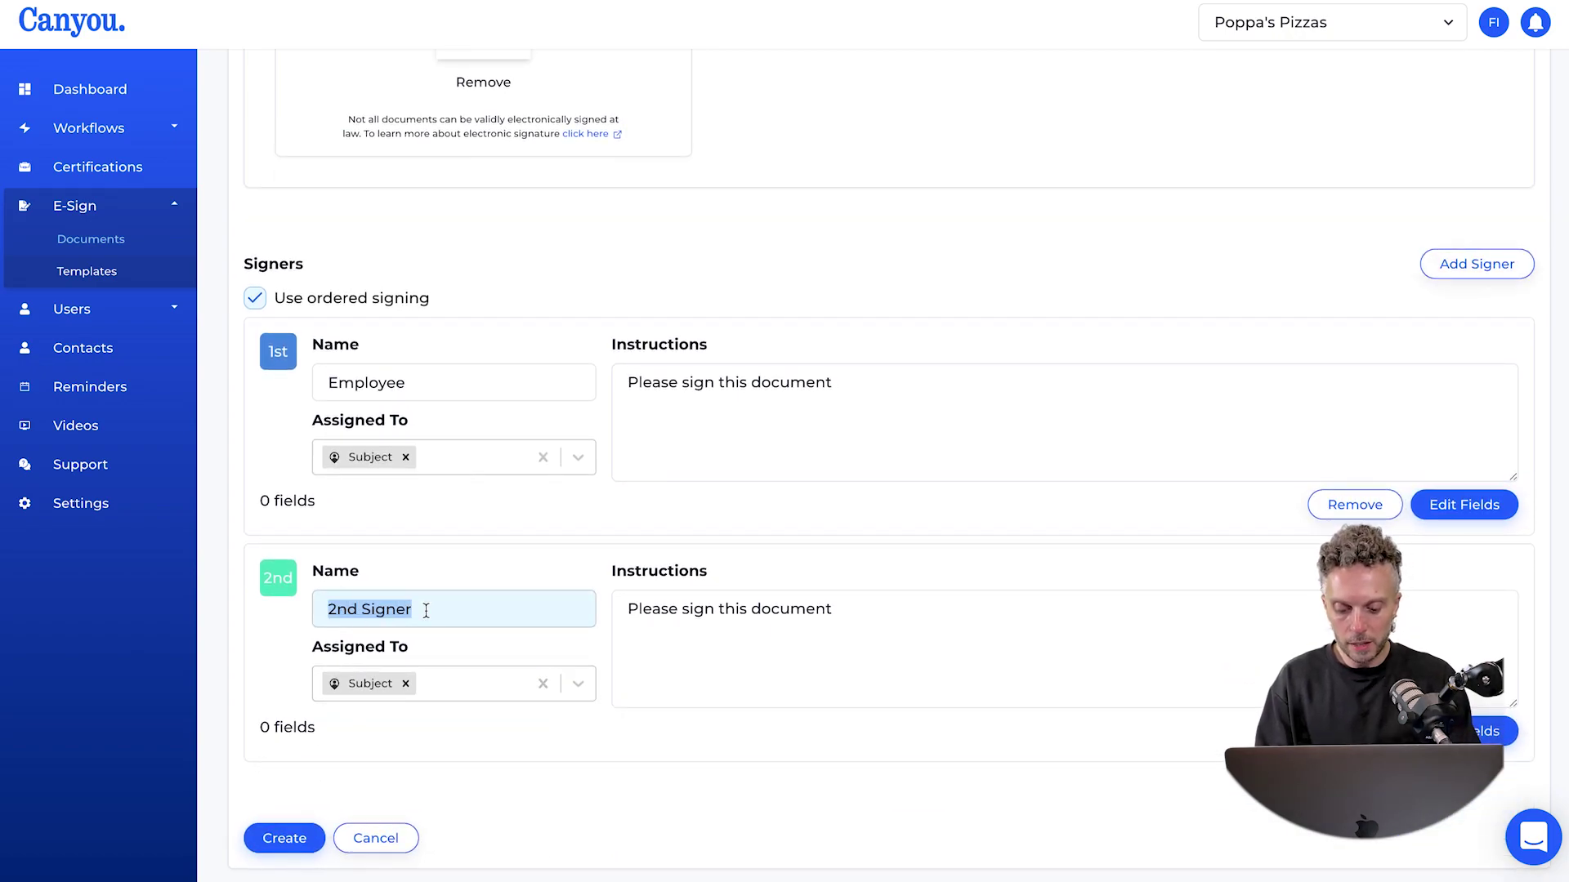
type("Bus")
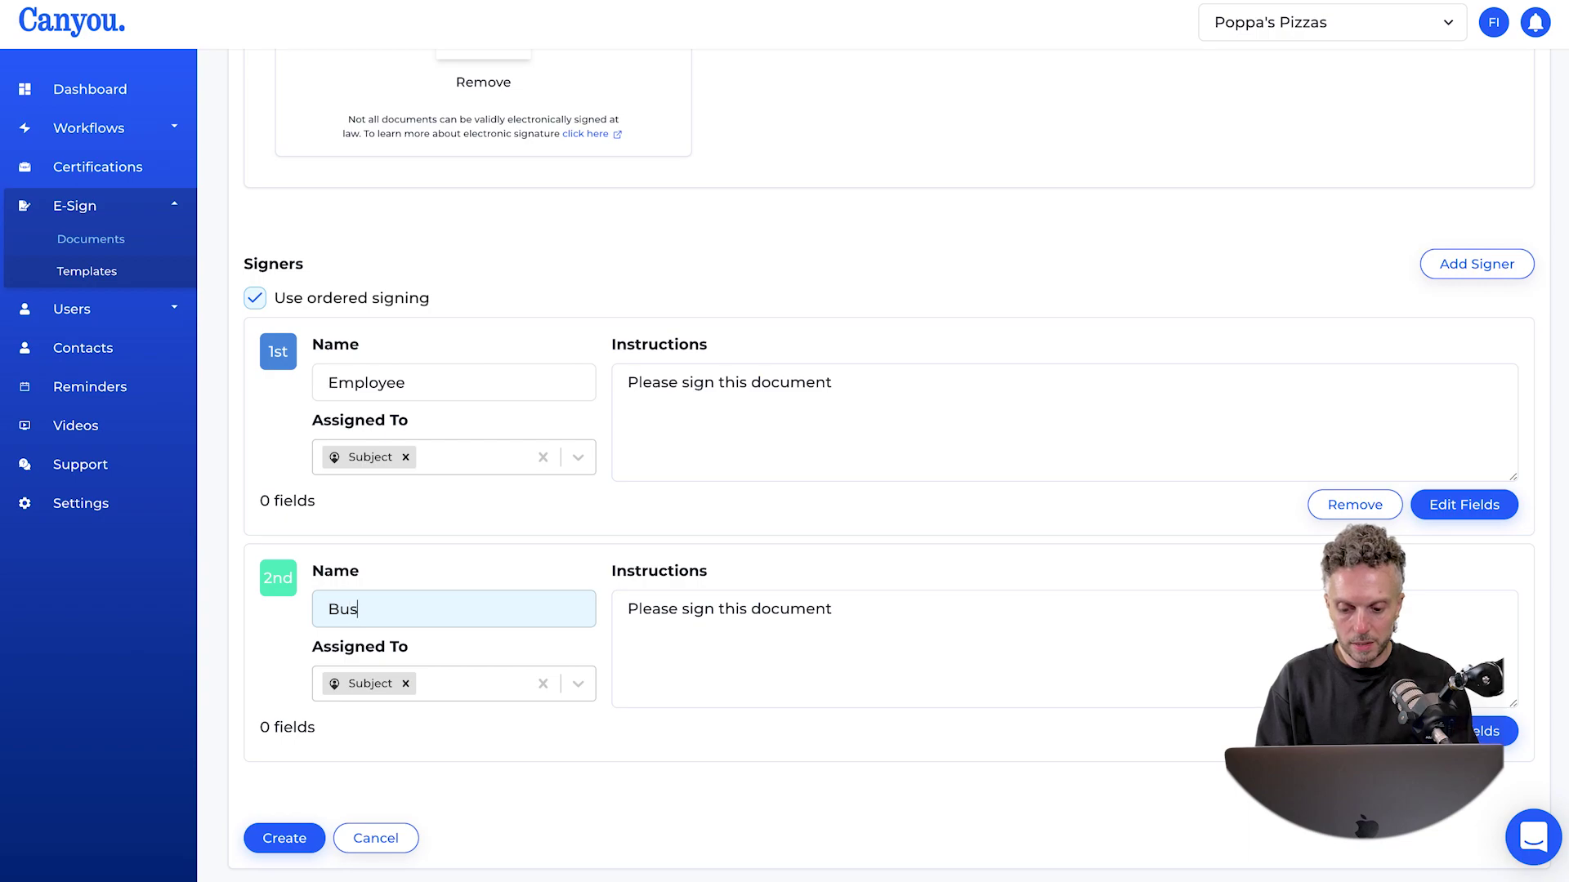
type("iness Ma")
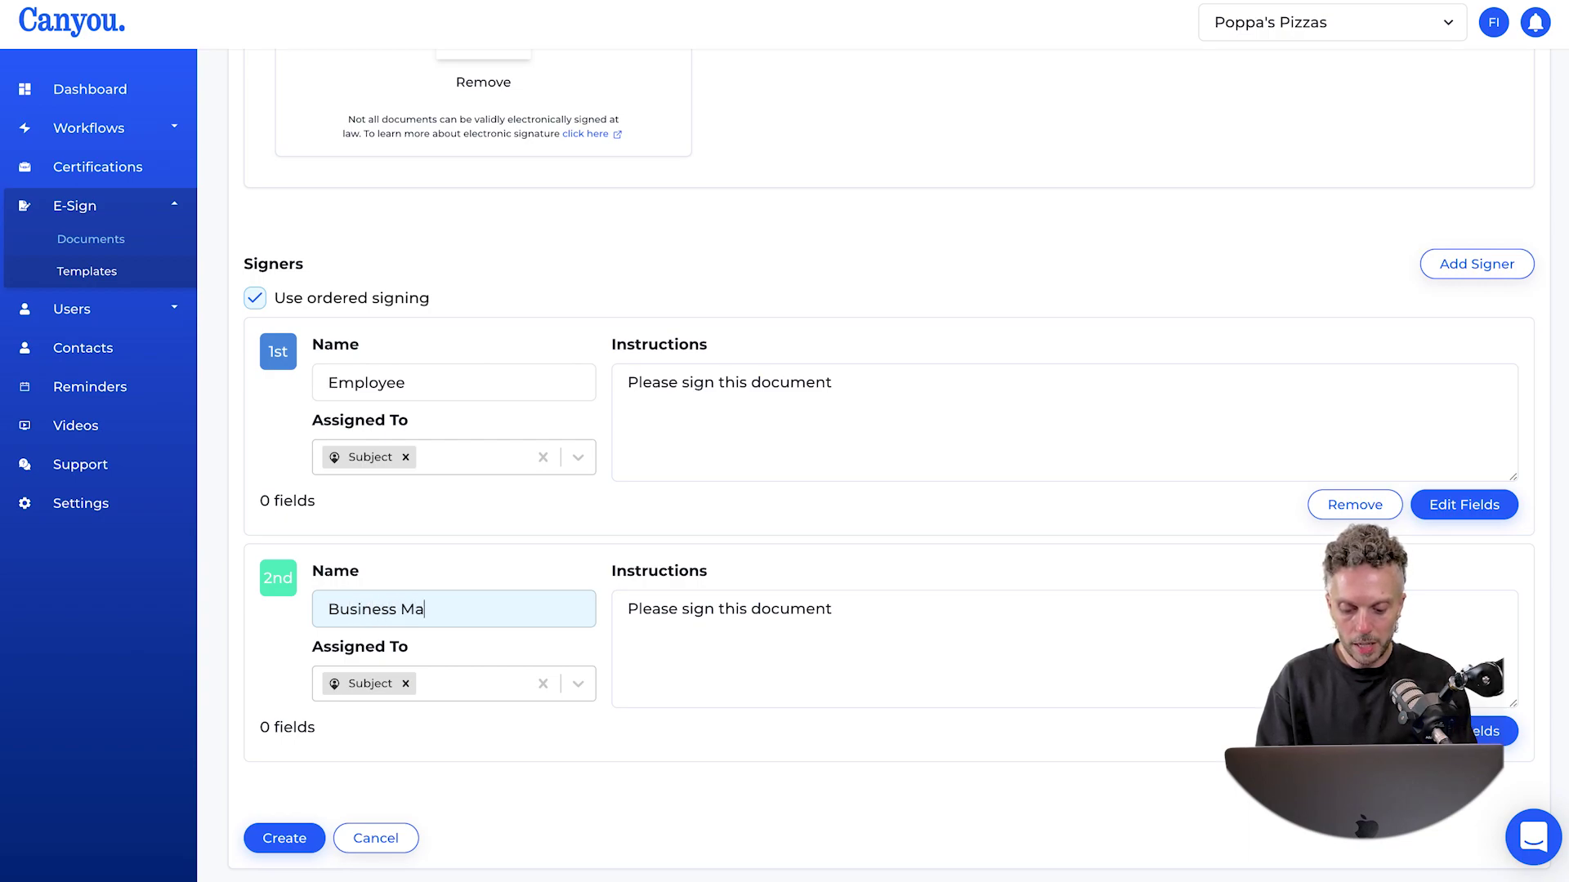
type("nager")
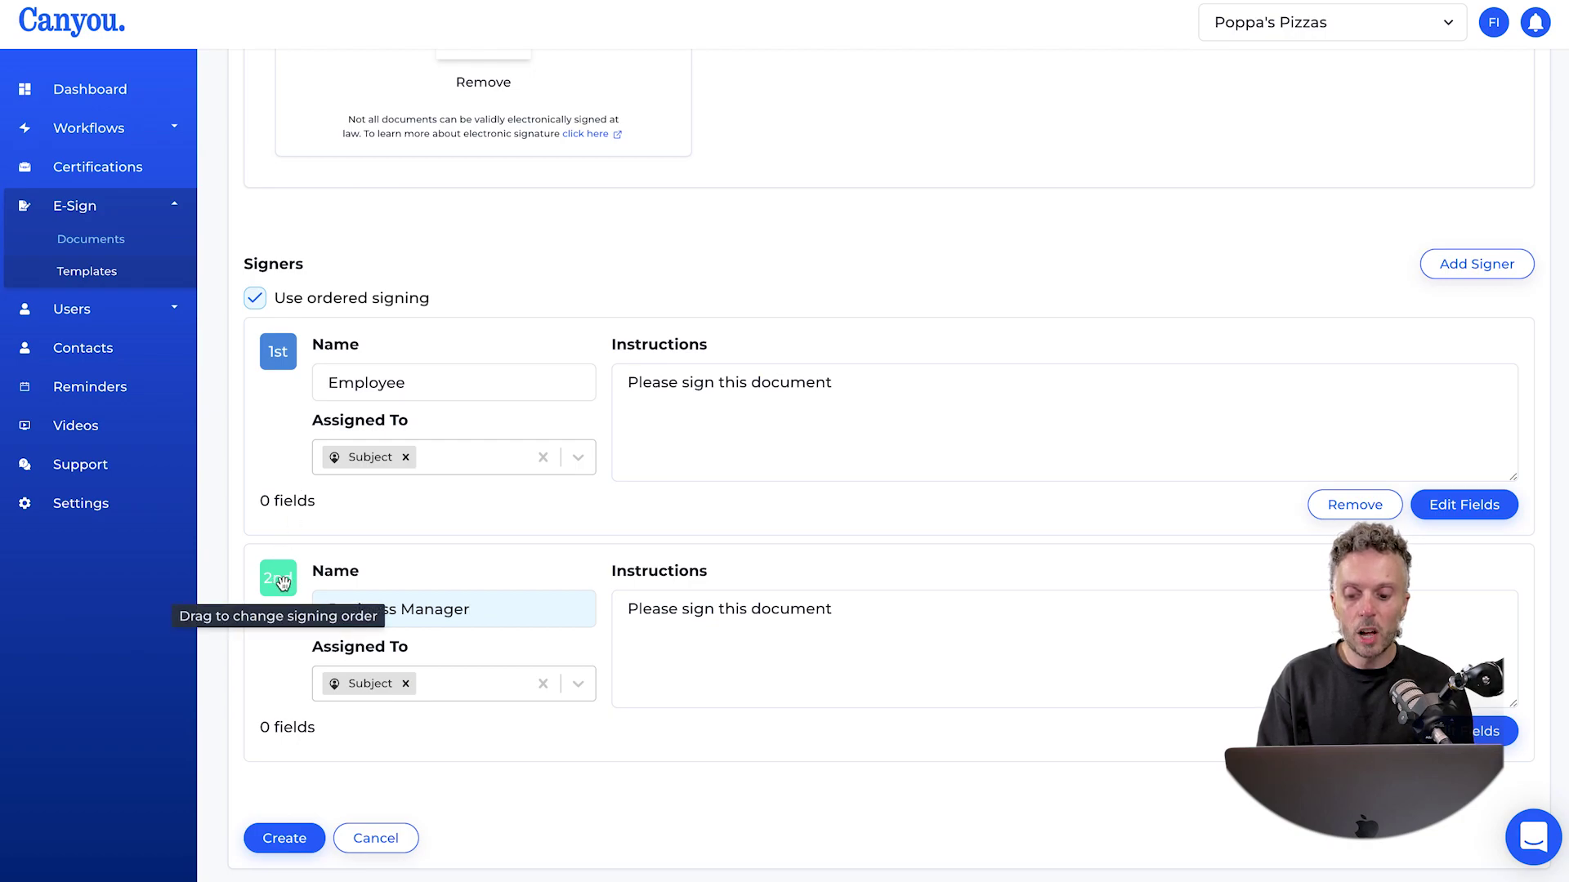
- Move the Business Manager ahead of the Employee in the signing order and assign that signer to Admins instead of Subject
left_click_drag(282, 582, 282, 370)
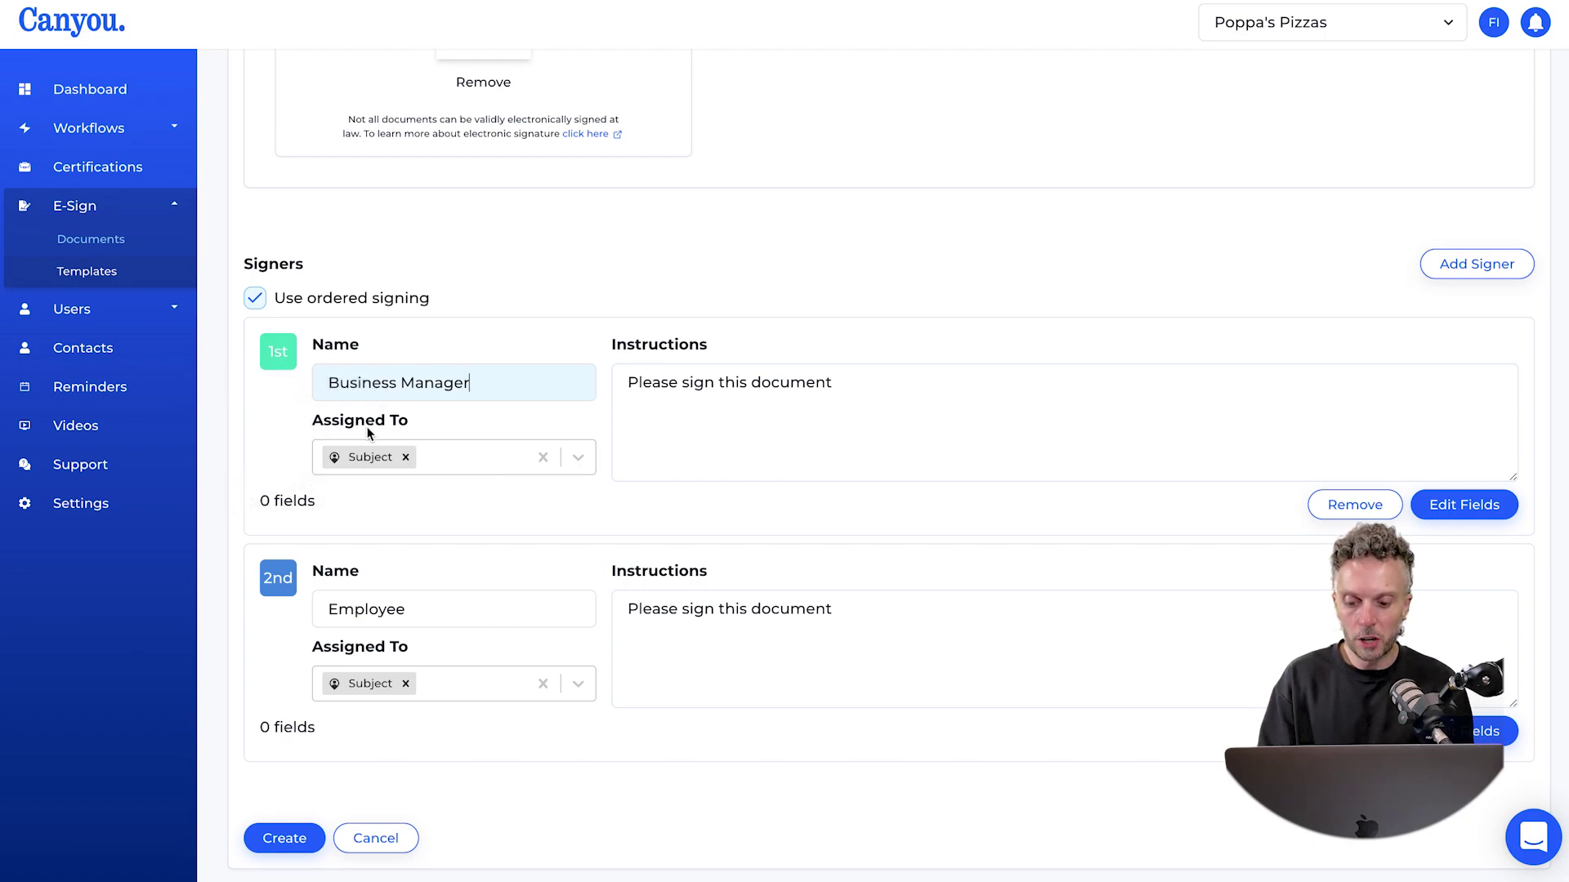
left_click(405, 457)
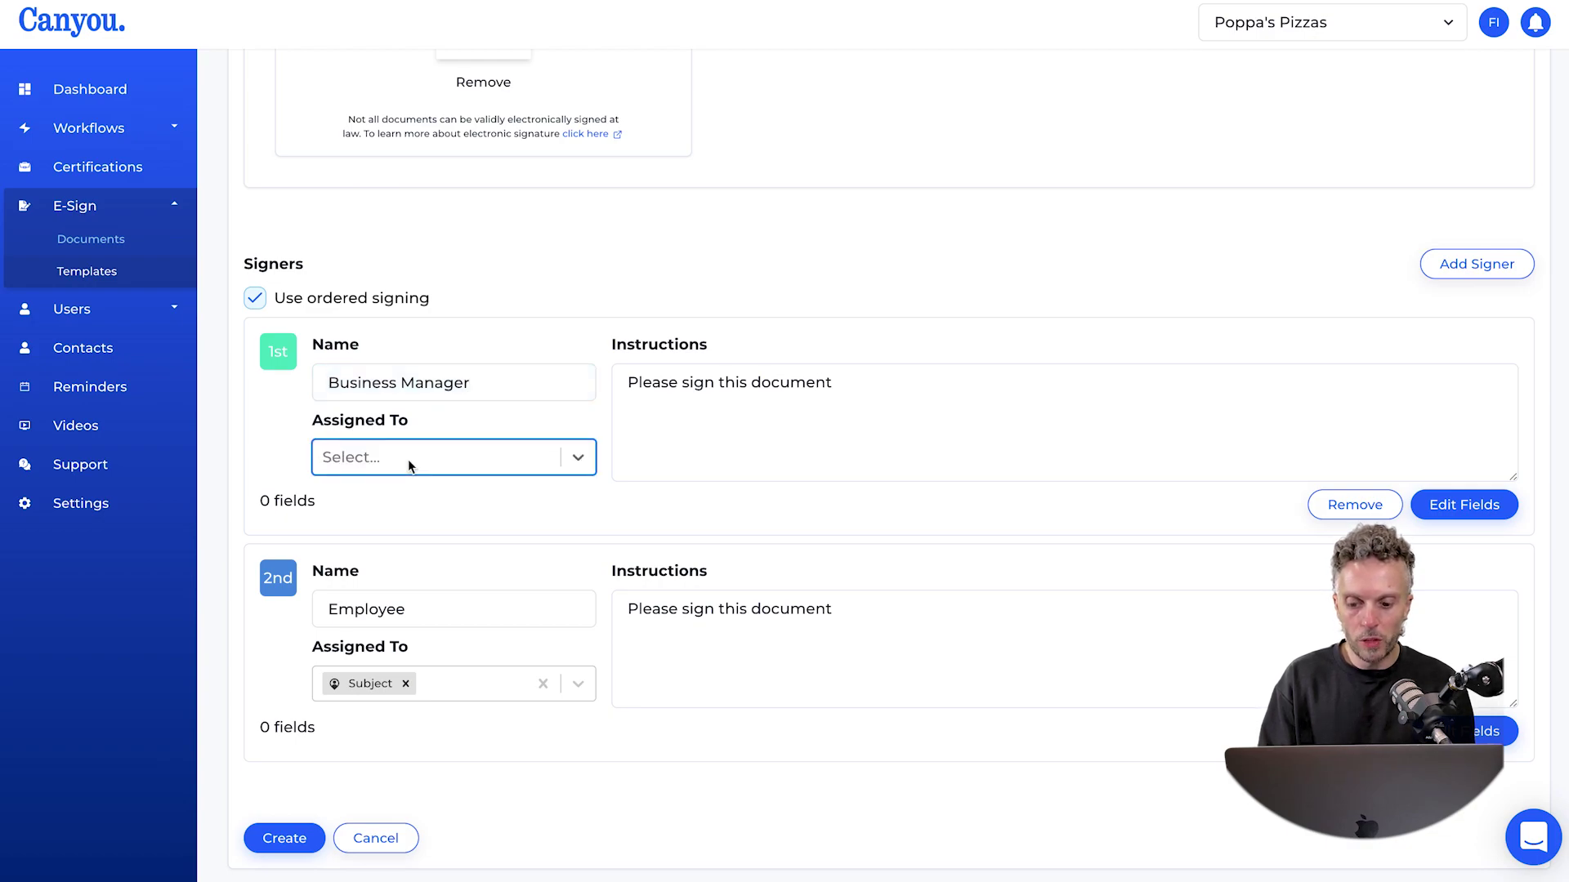
left_click(579, 459)
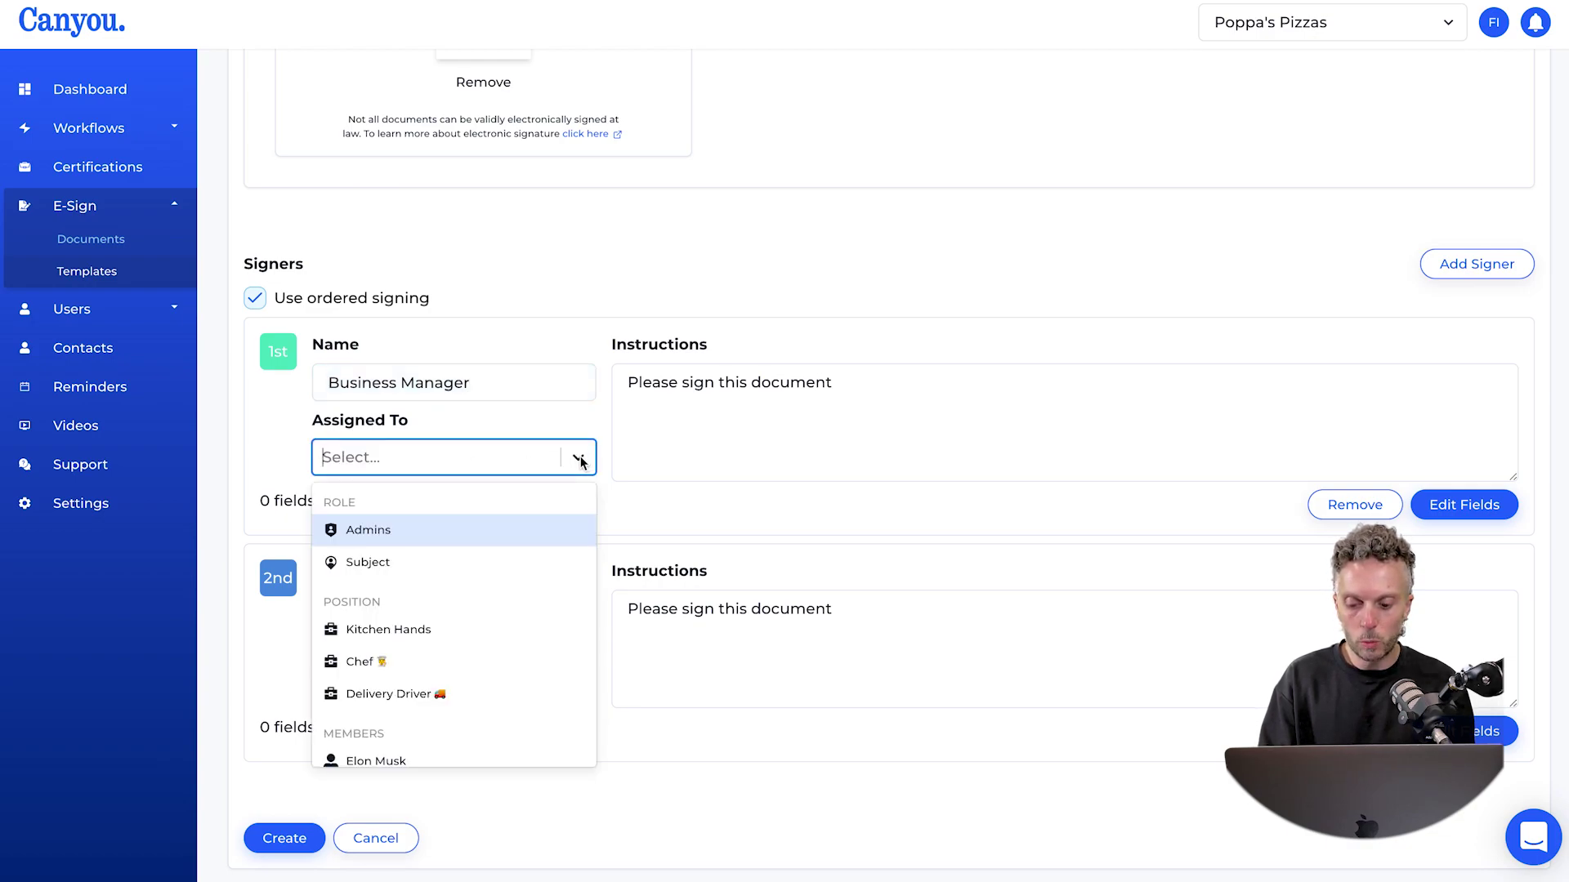
left_click(368, 529)
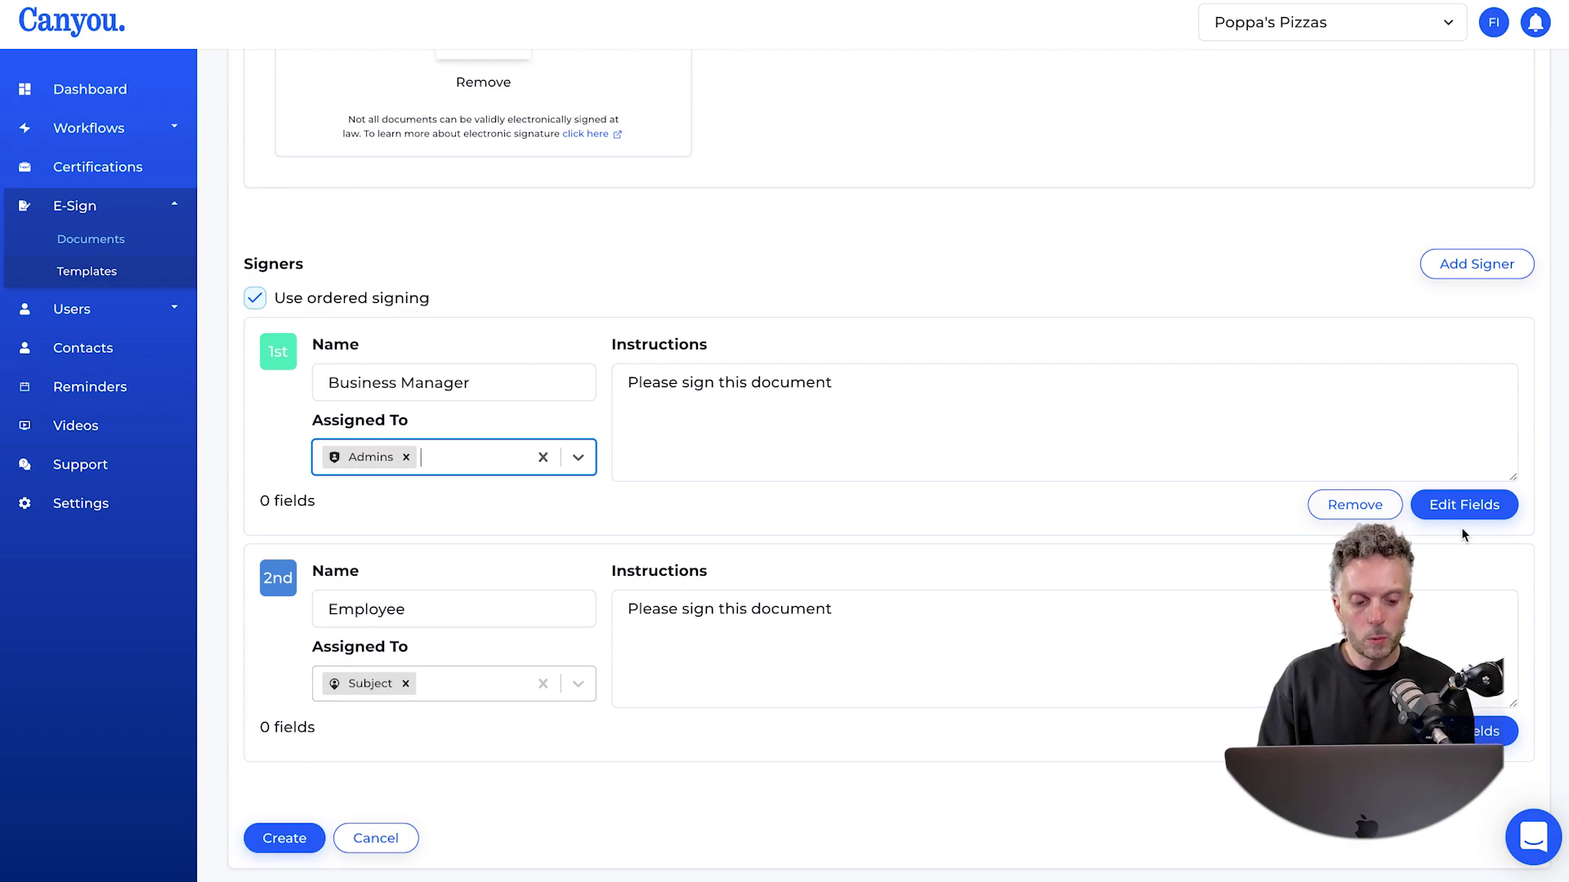
- Place Business Manager fields on the contract: a signature and name under "Sincerely" and a Date Signed field beside "Date"
left_click(1468, 507)
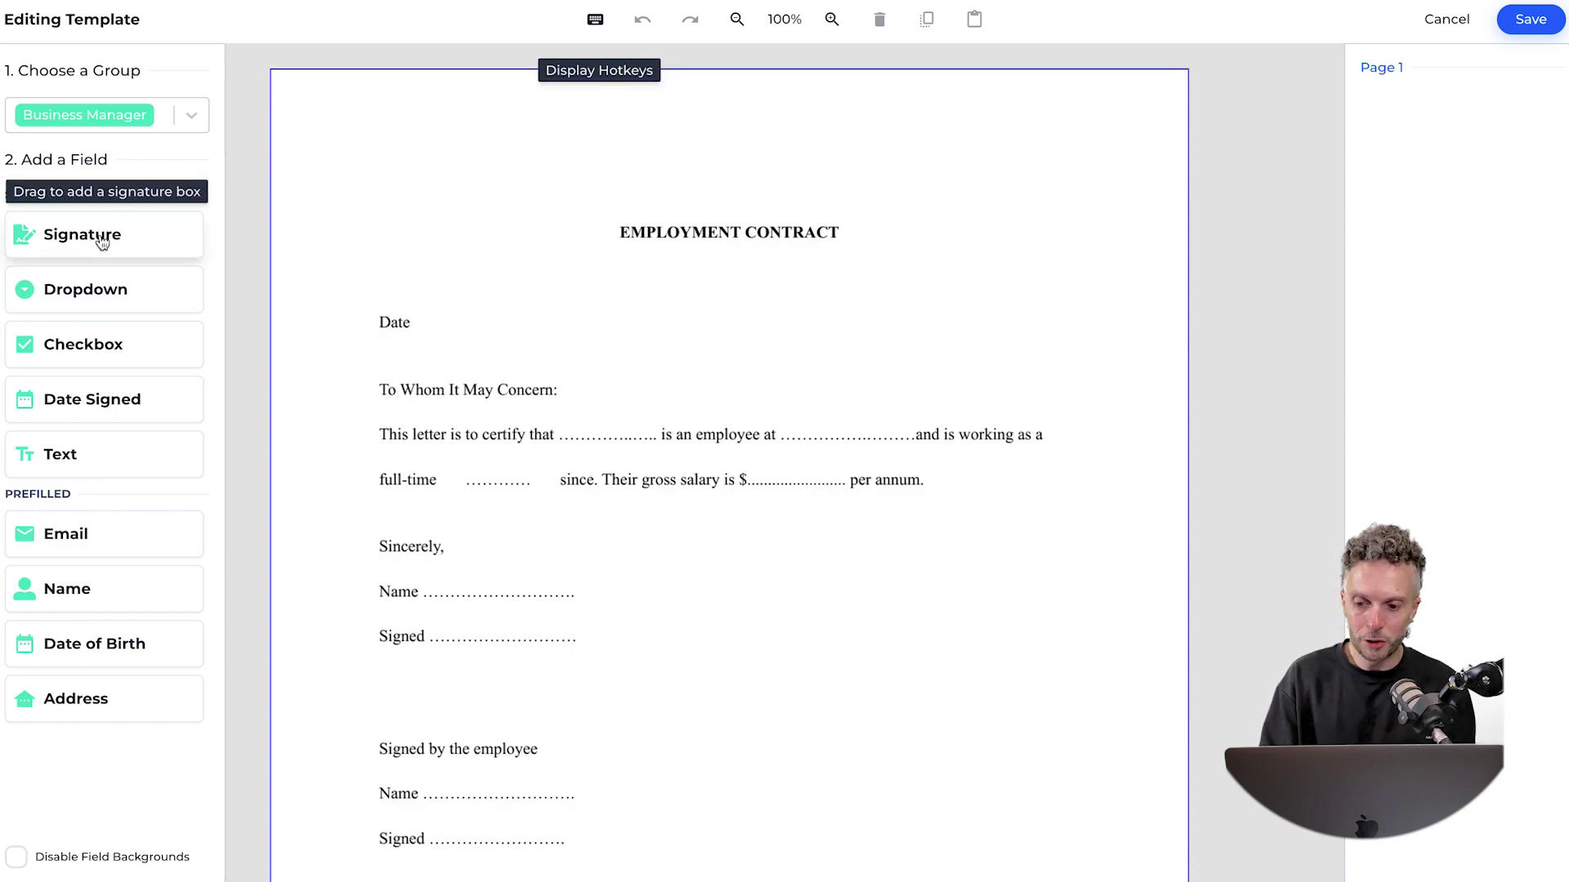
mouse_move(101, 242)
left_mouse_down()
mouse_move(318, 381)
mouse_move(433, 540)
mouse_move(456, 631)
mouse_move(435, 601)
left_mouse_up()
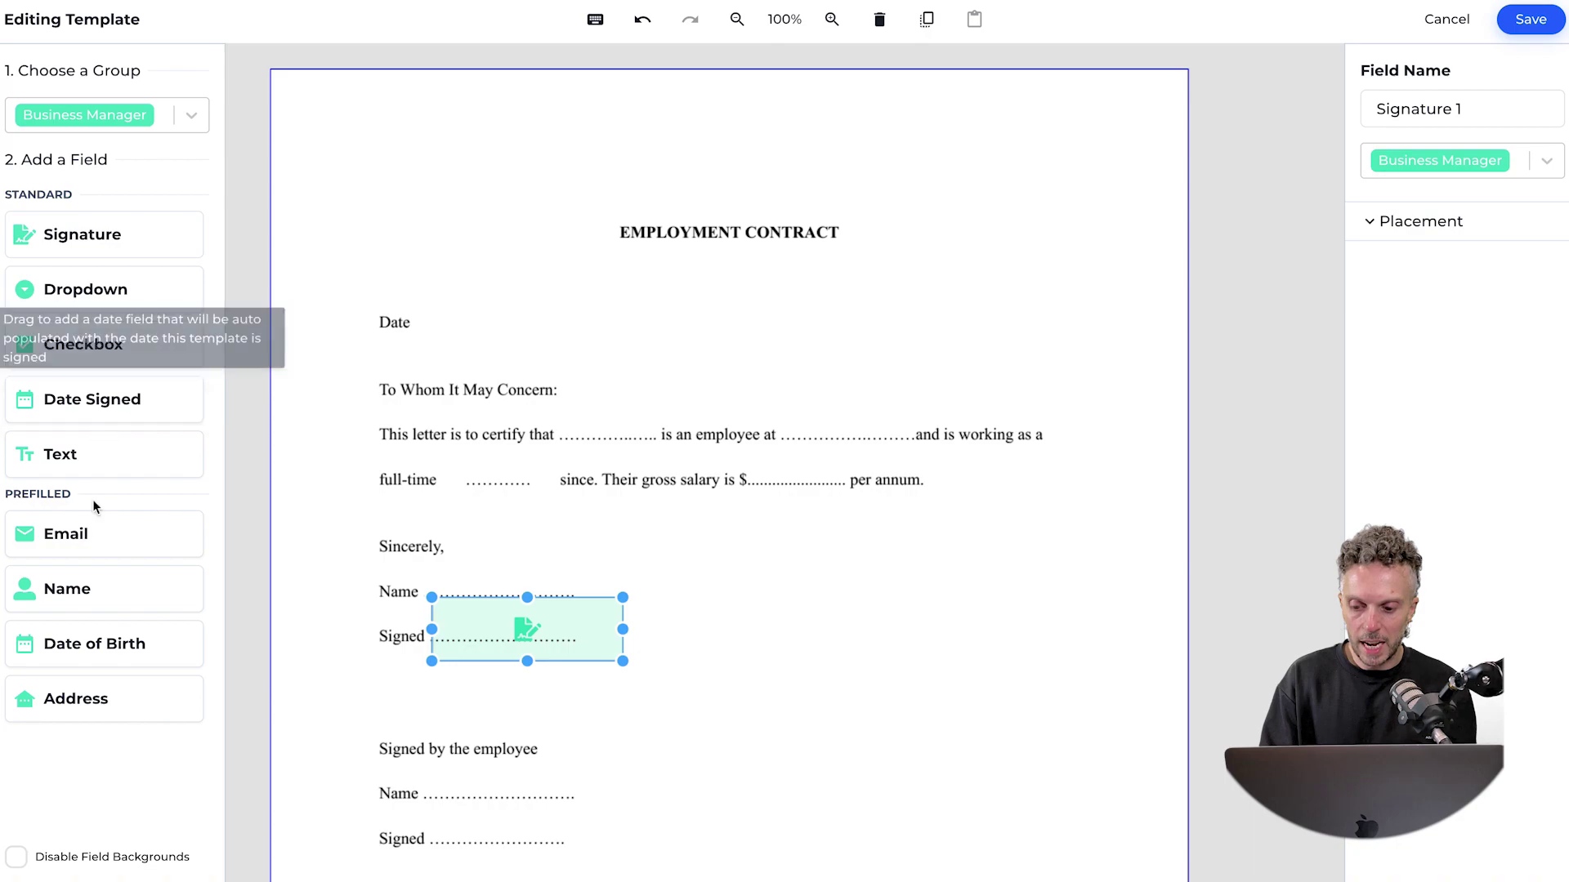
left_click_drag(85, 603, 523, 555)
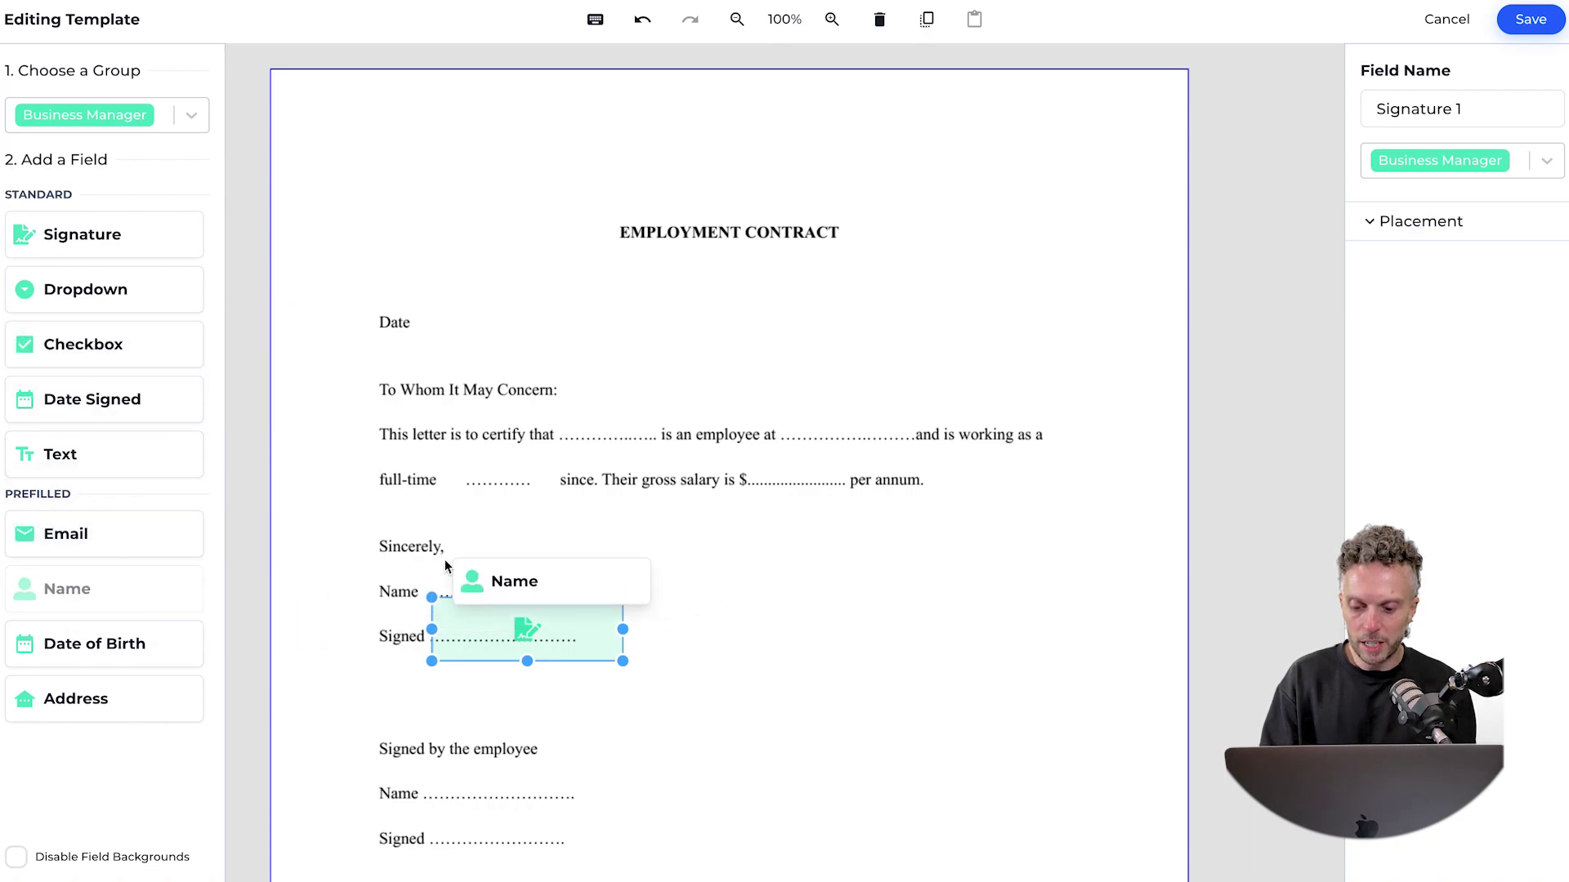
mouse_move(444, 560)
left_mouse_down()
mouse_move(423, 556)
mouse_move(479, 577)
left_mouse_up()
left_click_drag(92, 399, 458, 324)
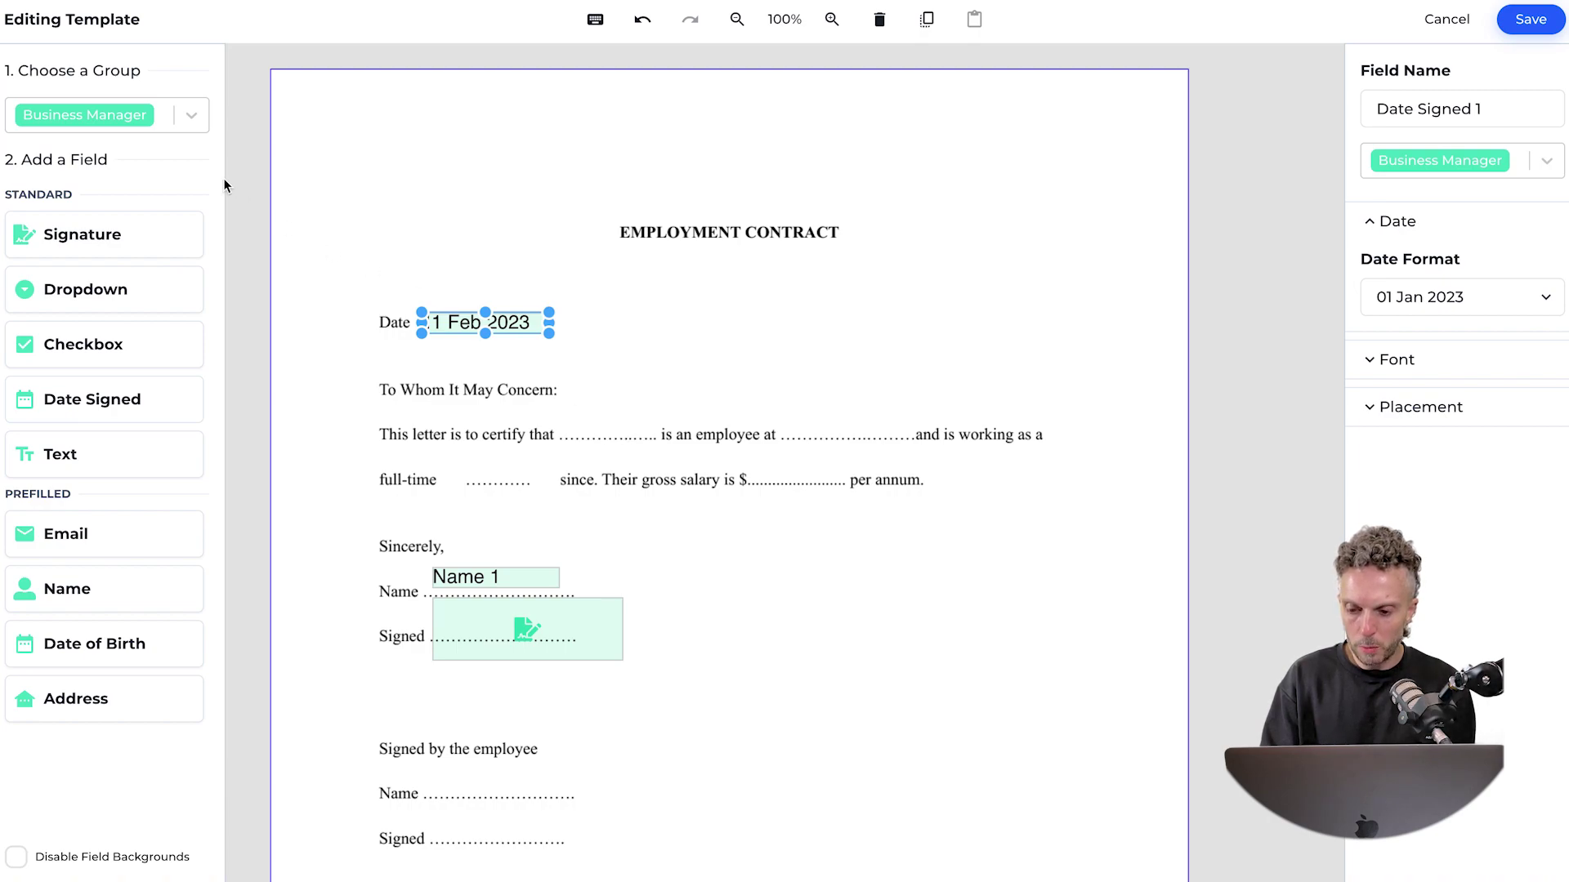
- Place a prefilled Name field for the Employee group on the blank after "This letter is to certify that"
left_click(185, 120)
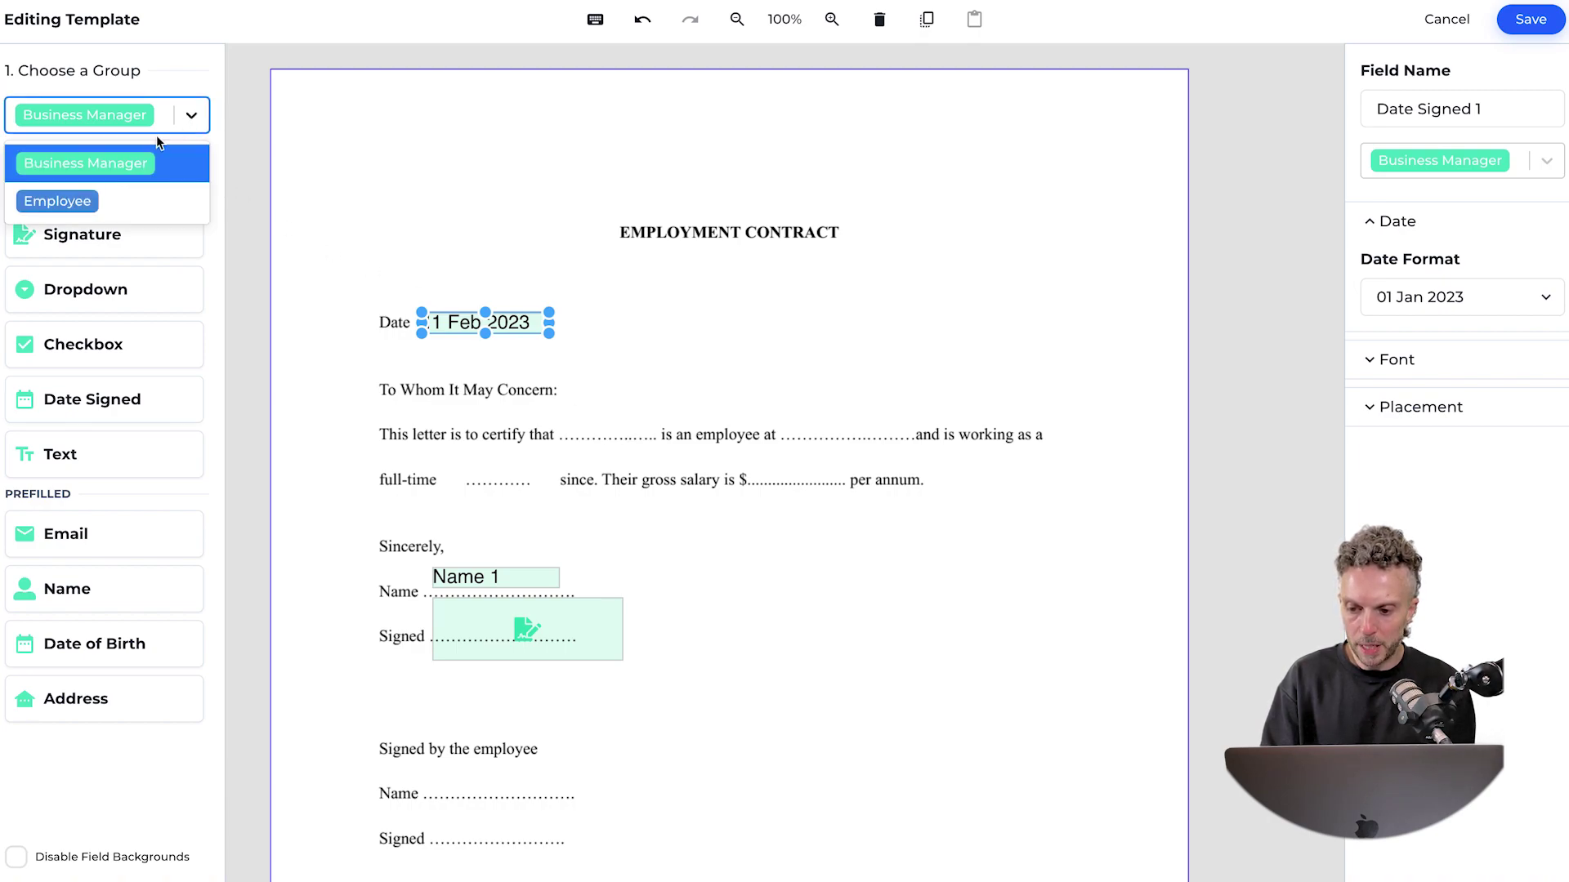
left_click(72, 204)
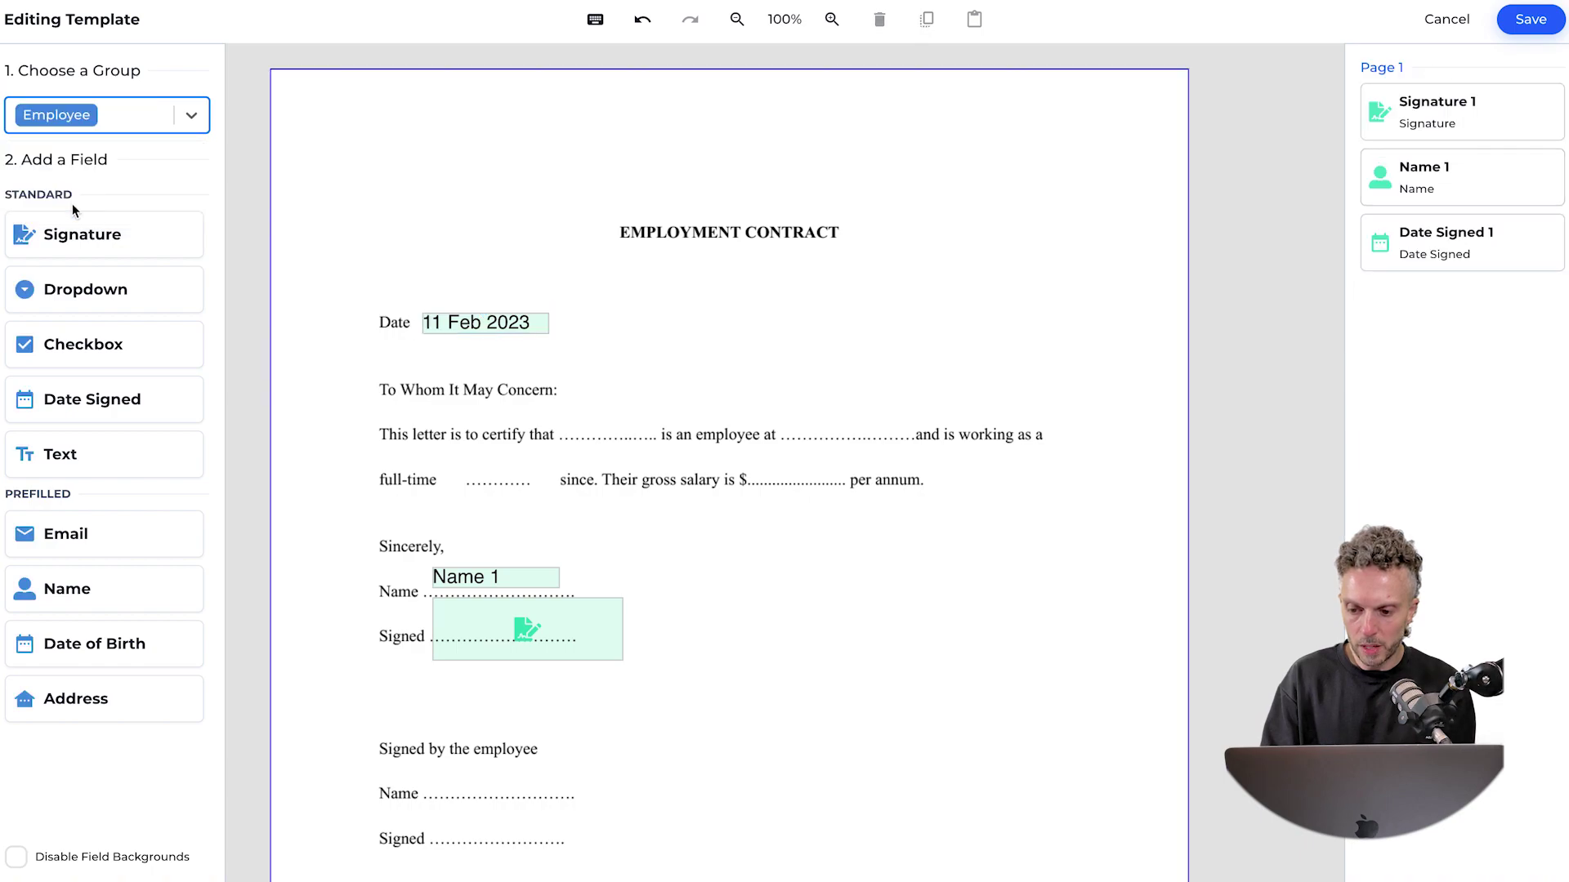
left_click_drag(81, 579, 598, 428)
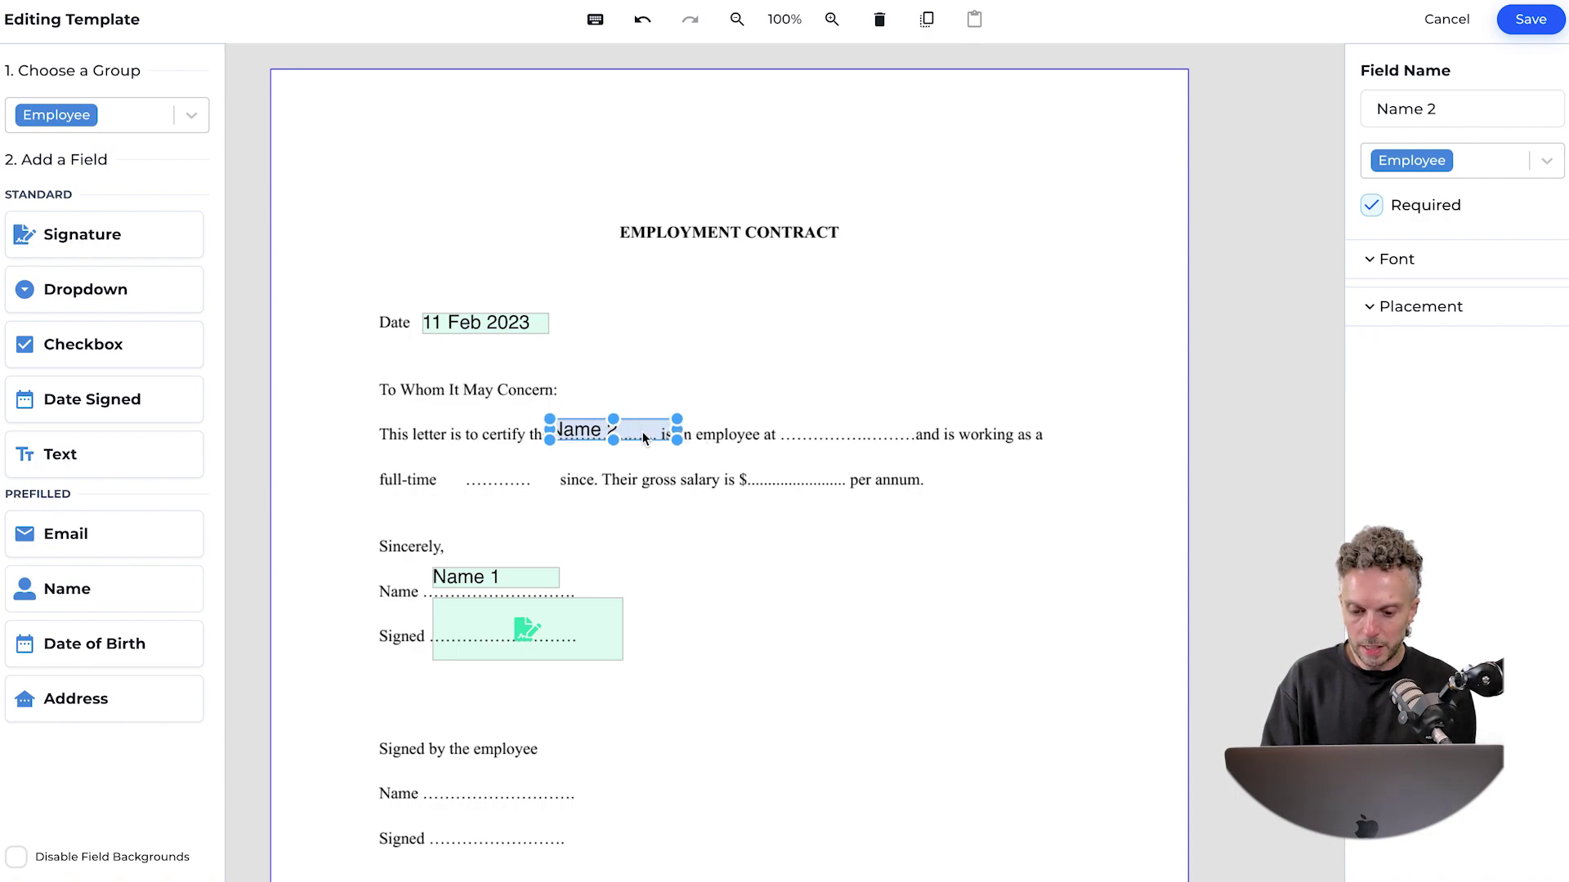
left_click(750, 373)
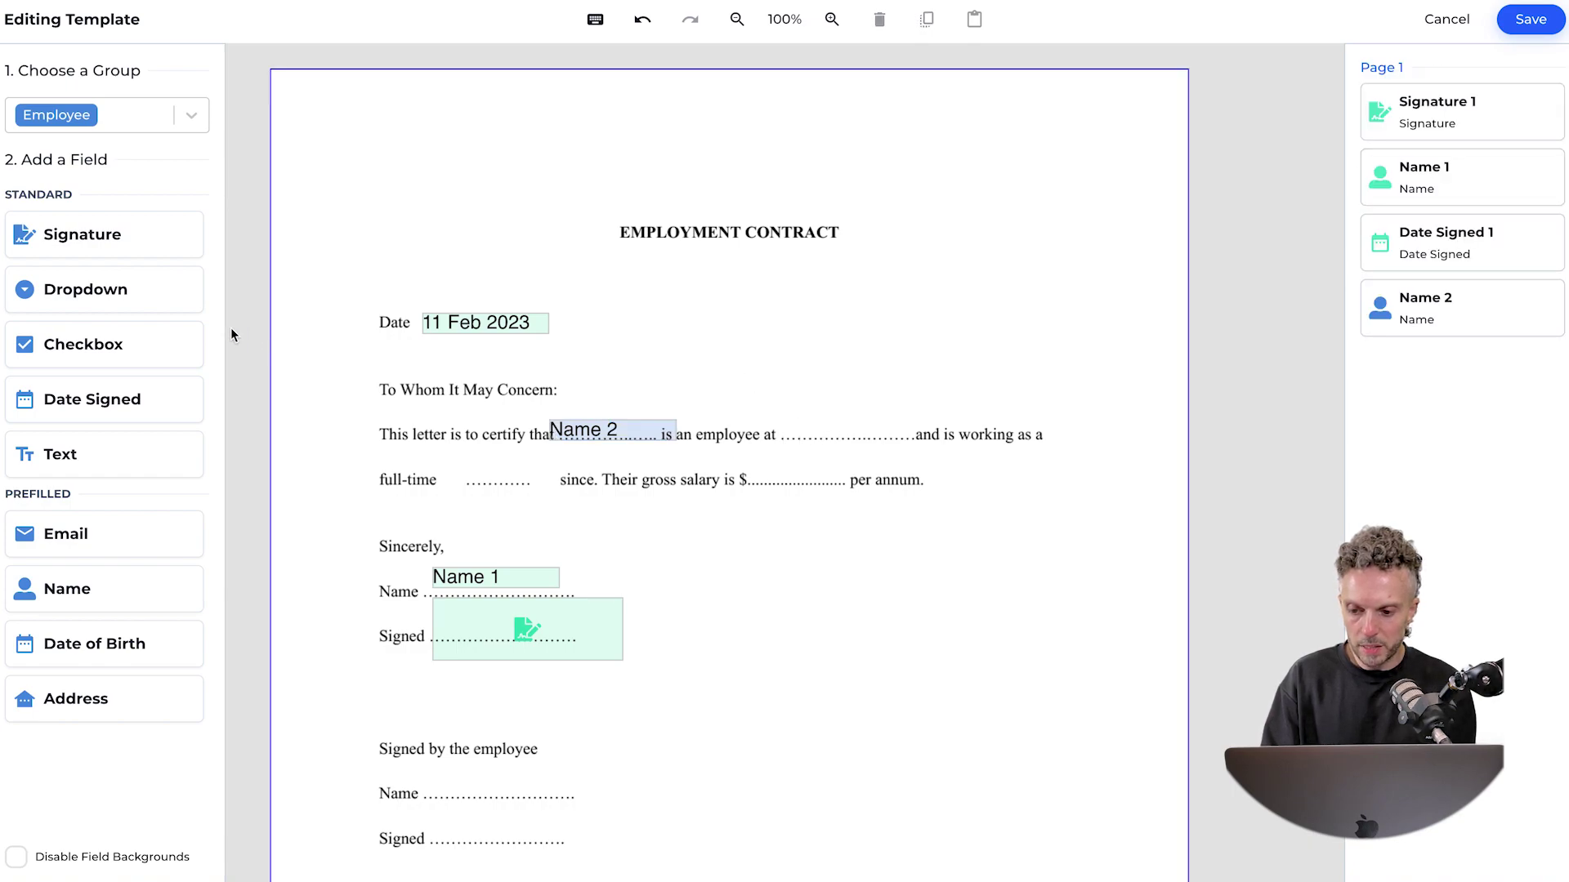
- Add three Business Manager text fields on the blanks after "is an employee at", "full-time" and "gross salary is $"
left_click(191, 103)
left_click(131, 155)
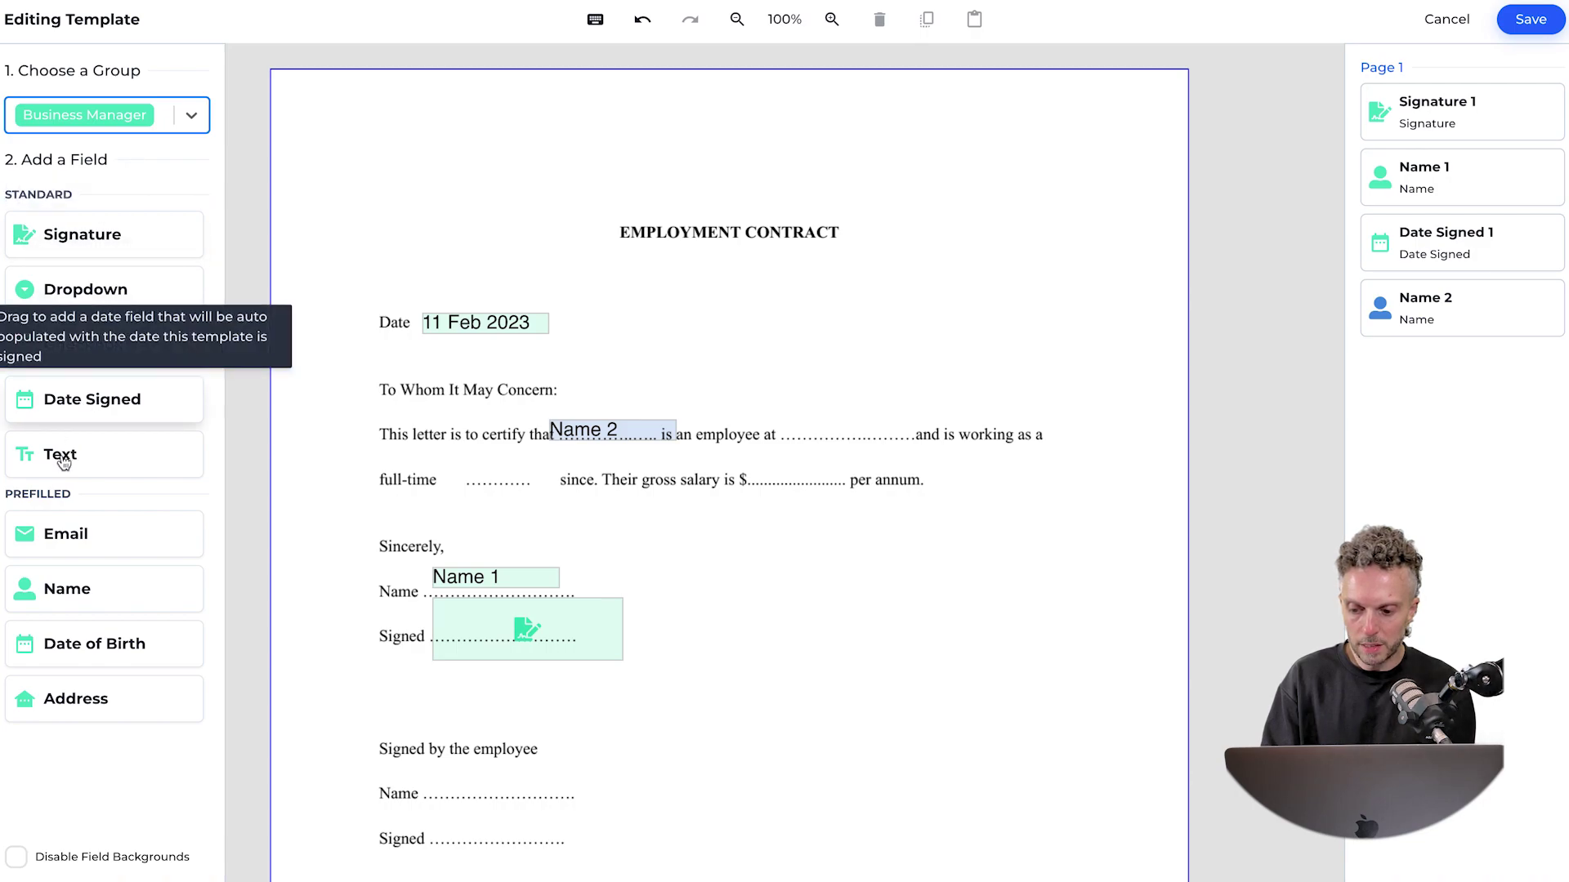
left_click_drag(59, 452, 816, 426)
left_click(835, 420)
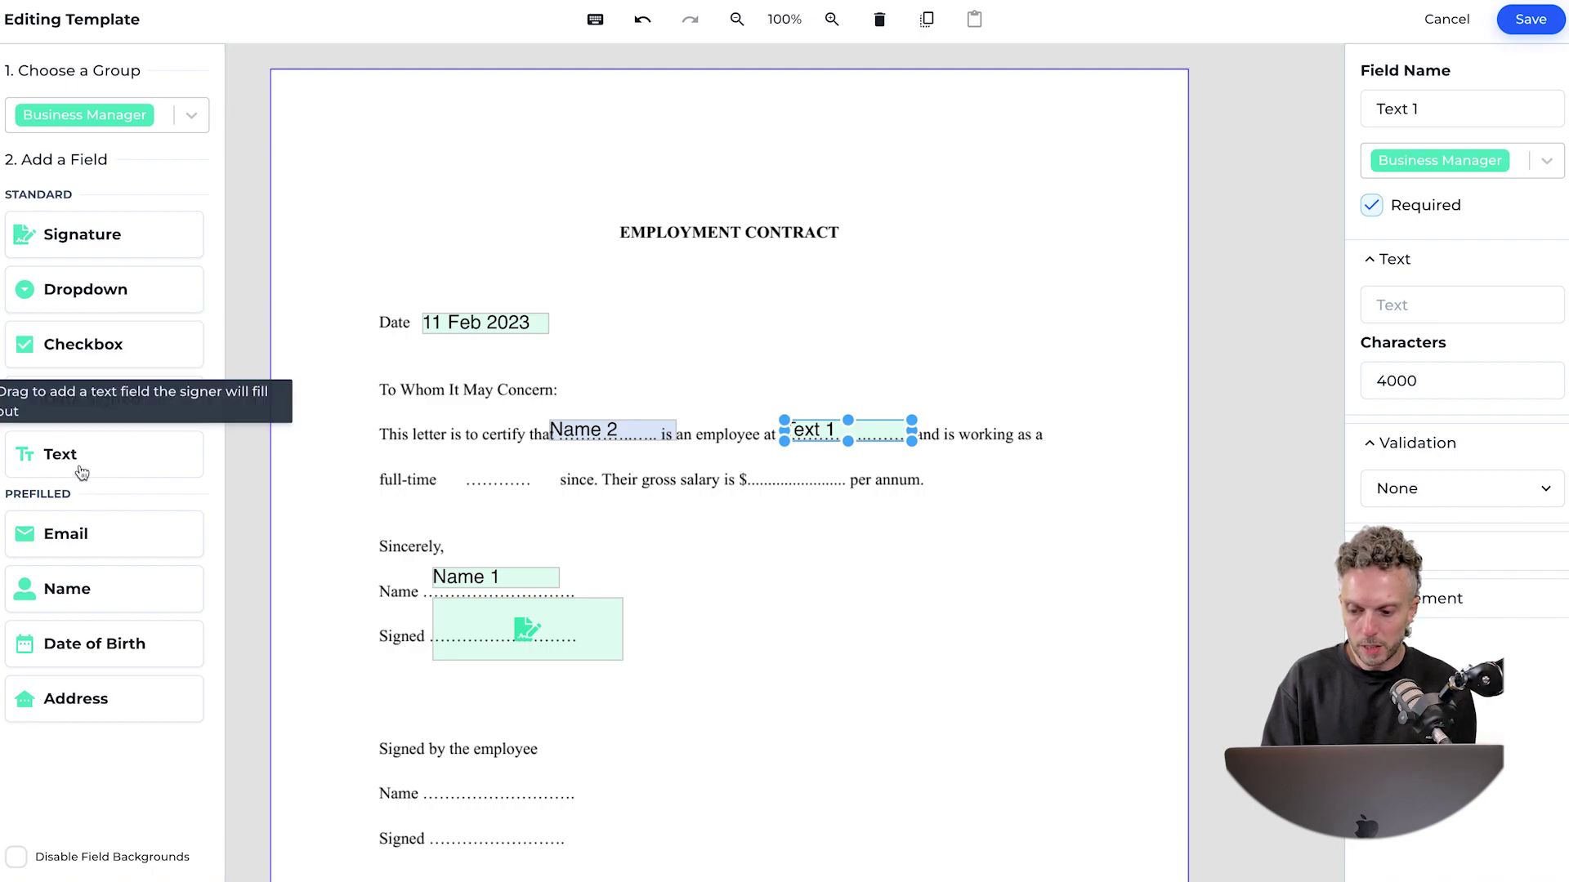
left_click_drag(105, 480, 475, 480)
left_click_drag(90, 457, 746, 463)
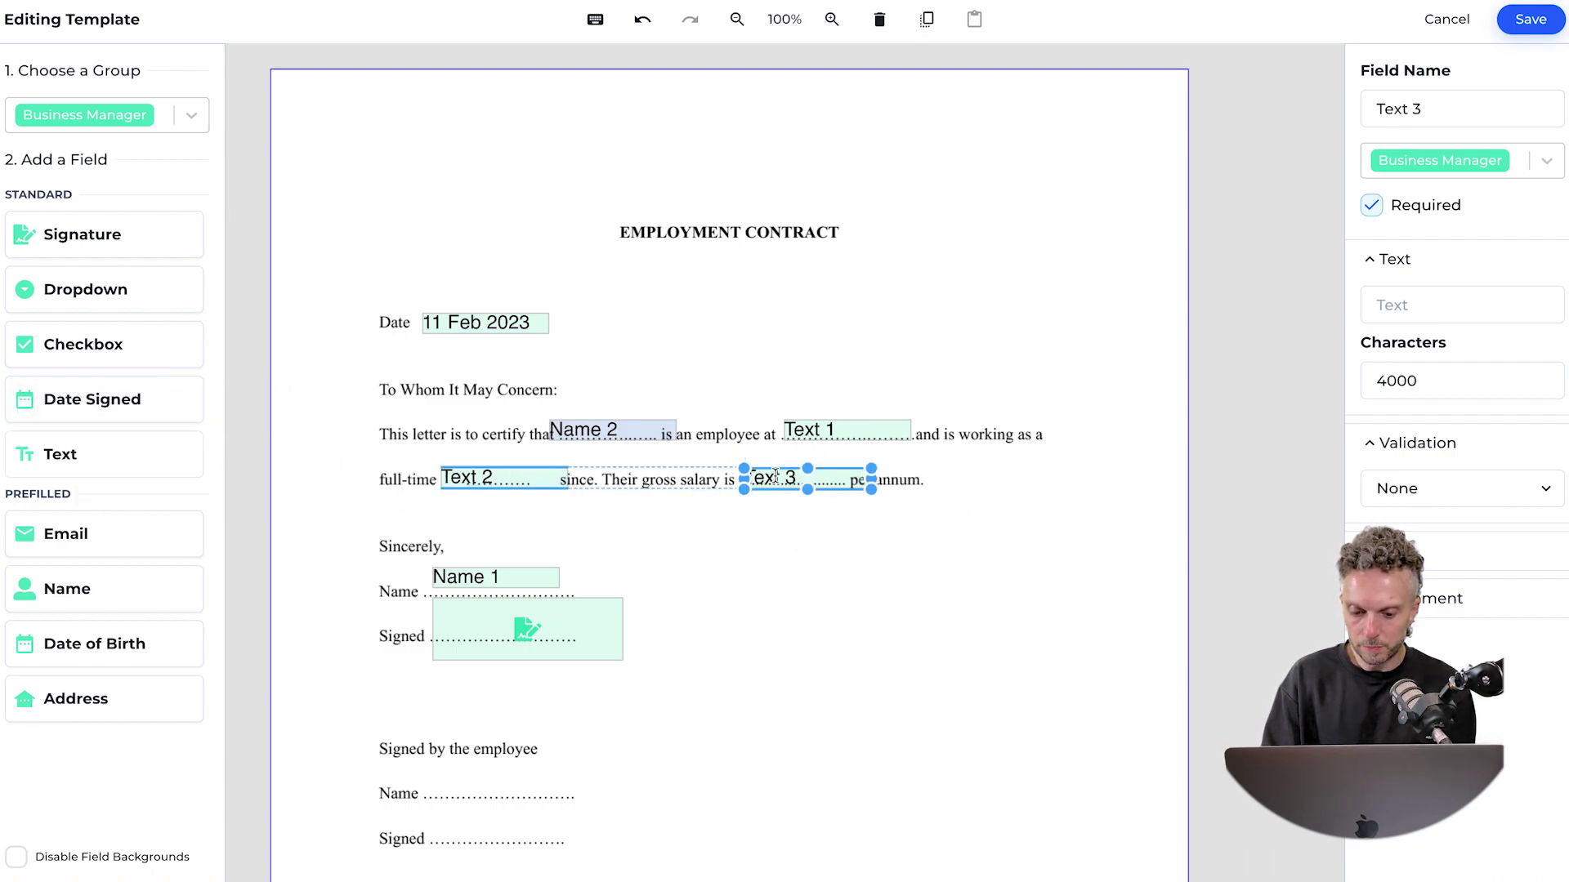
- Place Employee signature and prefilled name fields on the lines under "Signed by the employee"
left_click(190, 119)
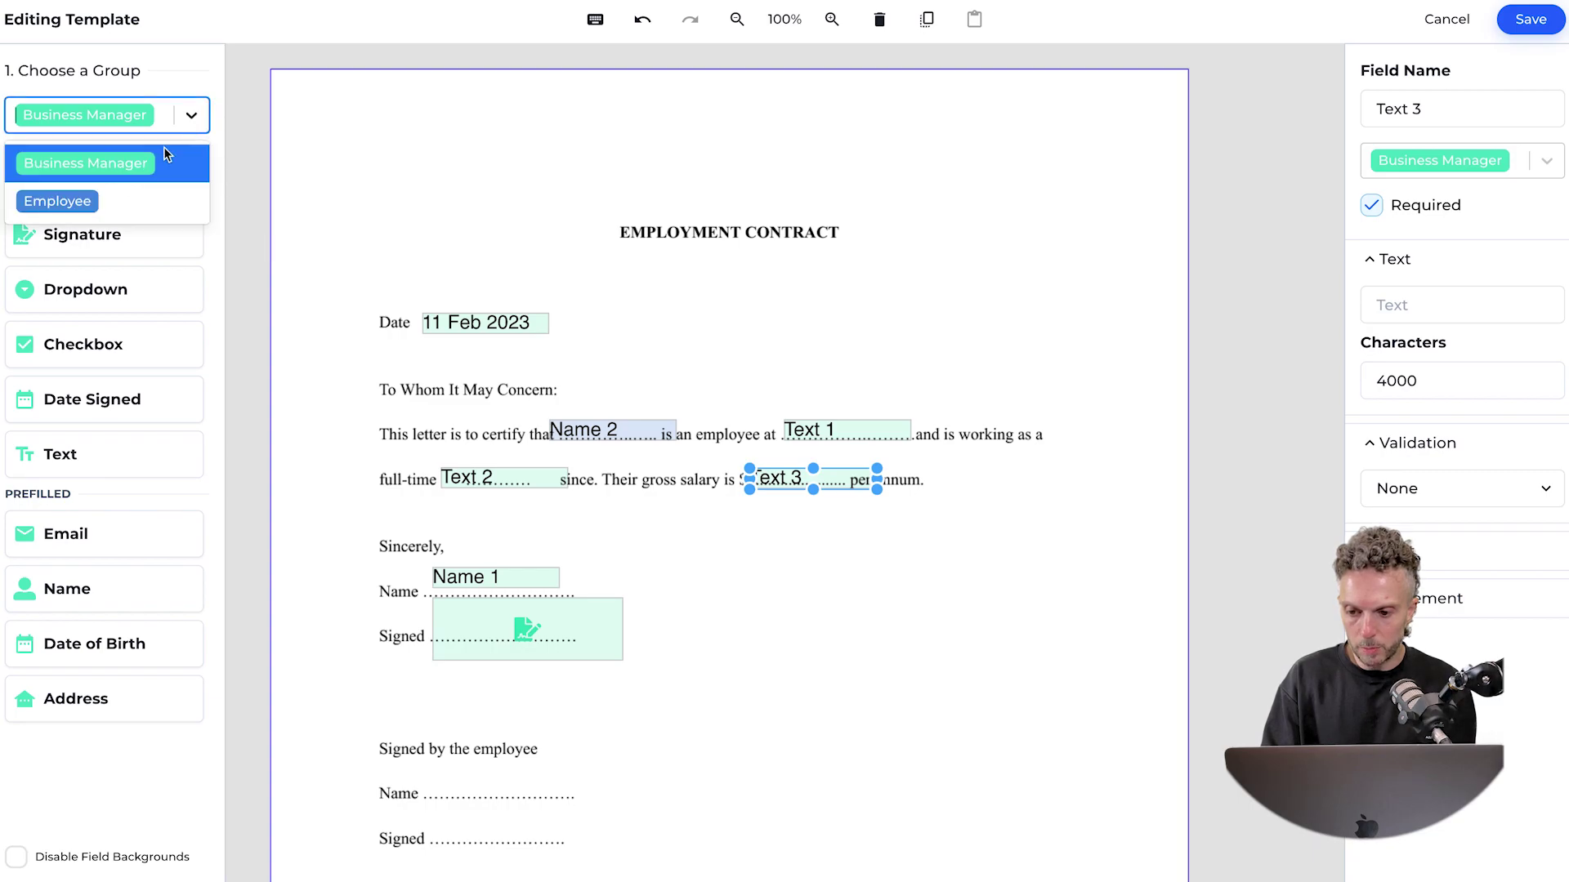
left_click(74, 199)
mouse_move(84, 233)
left_mouse_down()
mouse_move(514, 768)
mouse_move(433, 807)
mouse_move(441, 558)
mouse_move(424, 531)
left_mouse_up()
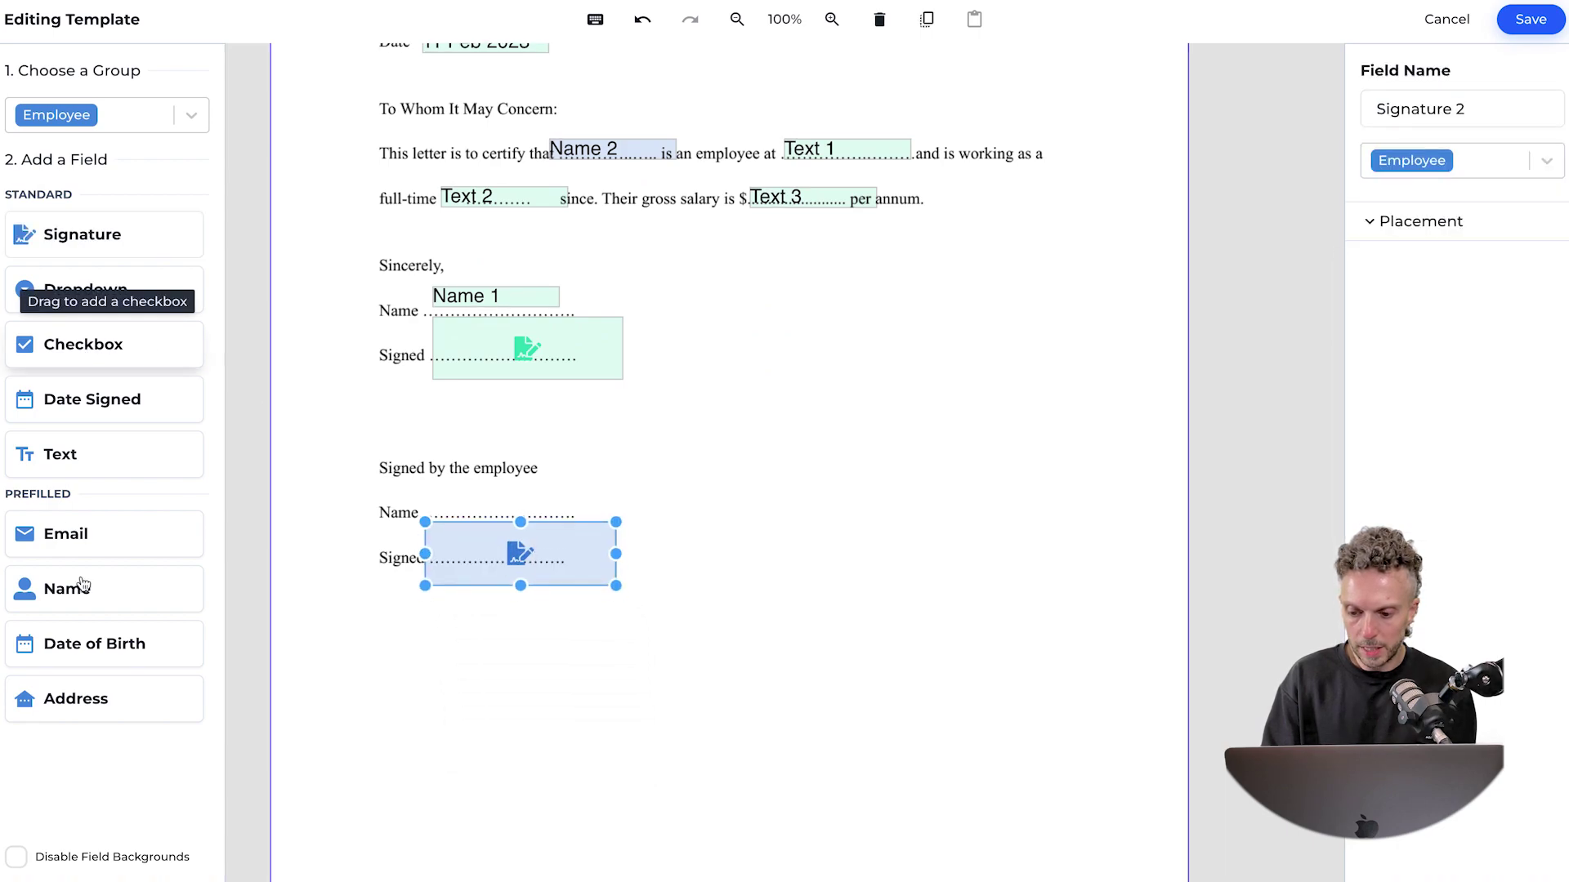
mouse_move(76, 590)
left_mouse_down()
mouse_move(459, 474)
mouse_move(425, 472)
left_mouse_up()
- Save the field layout and create the Employment Contract template
scroll(616, 406, "up", 1)
scroll(615, 406, "up", 3)
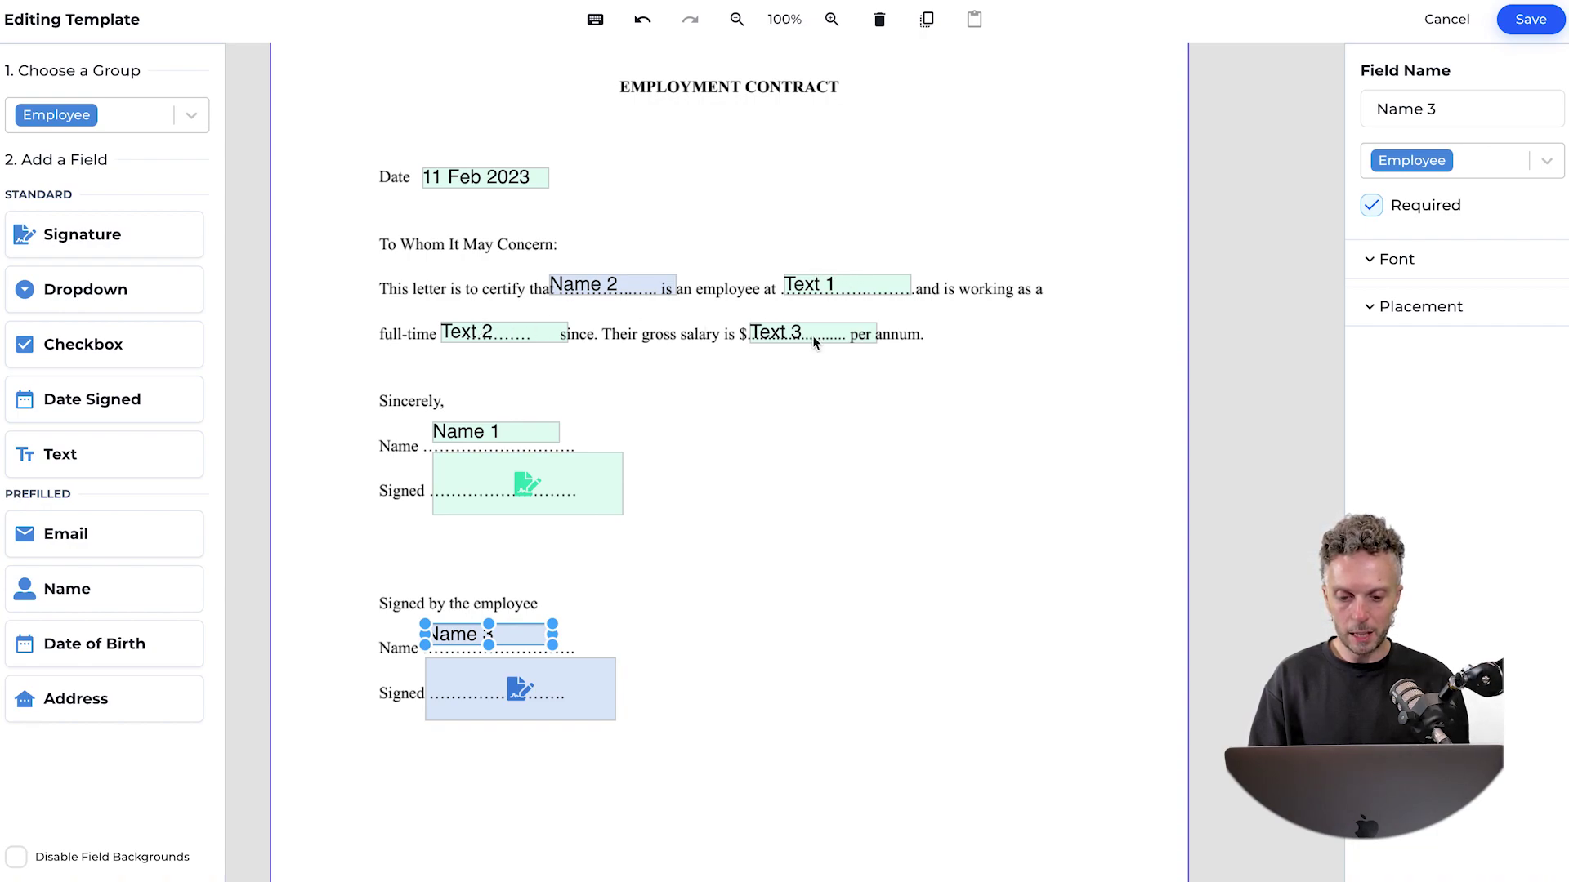
left_click(1532, 21)
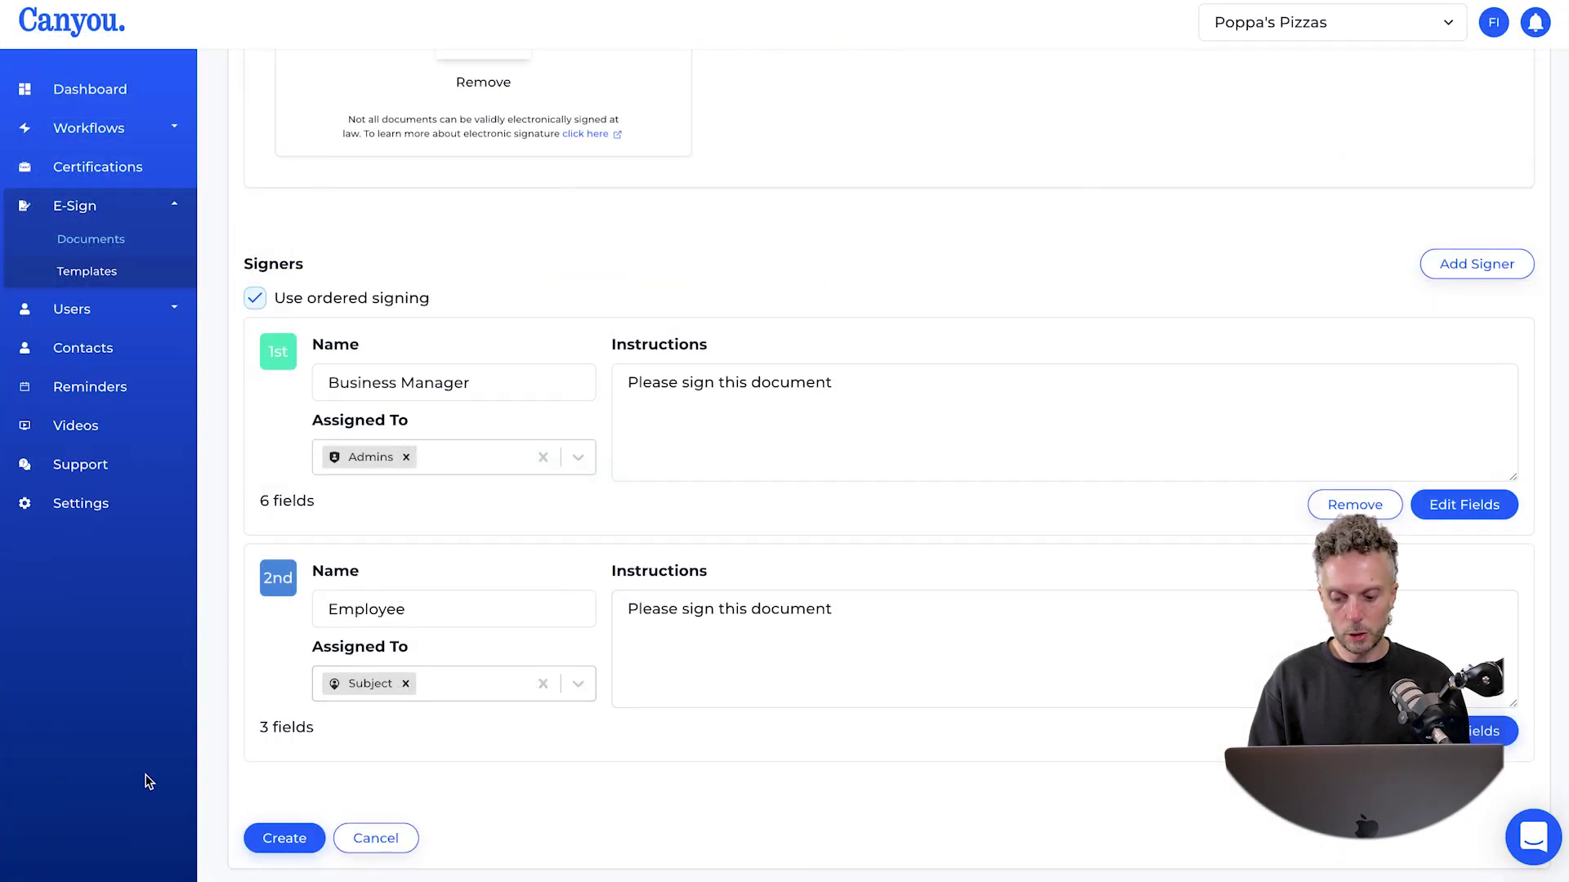
left_click(274, 840)
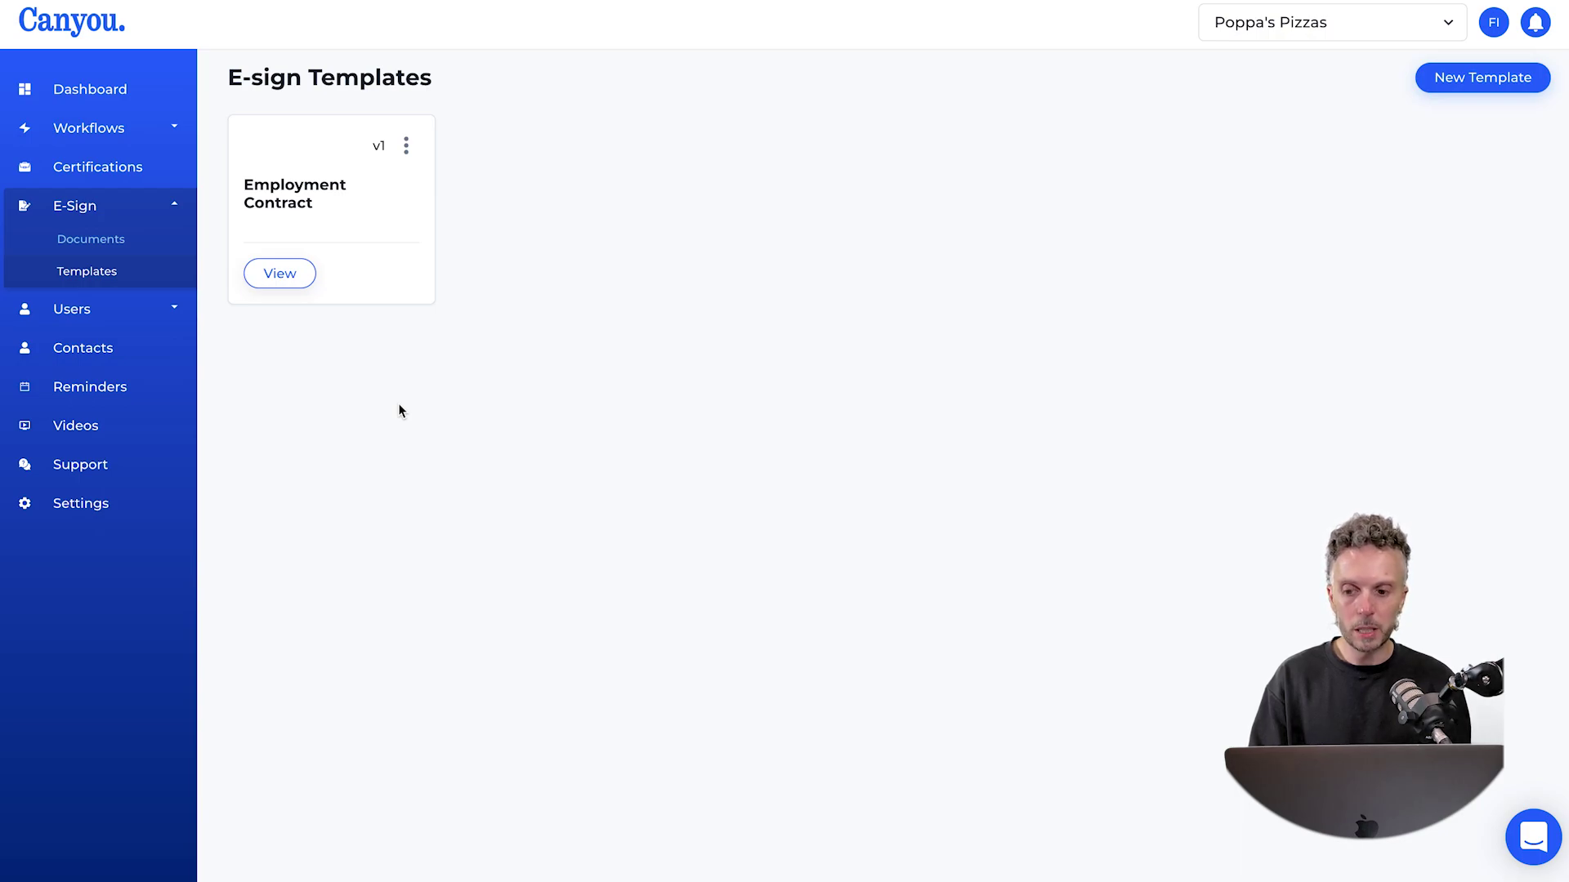
- Add an E-Sign template task using the Employment Contract template to the Casual Employee Onboarding workflow design
left_click(93, 129)
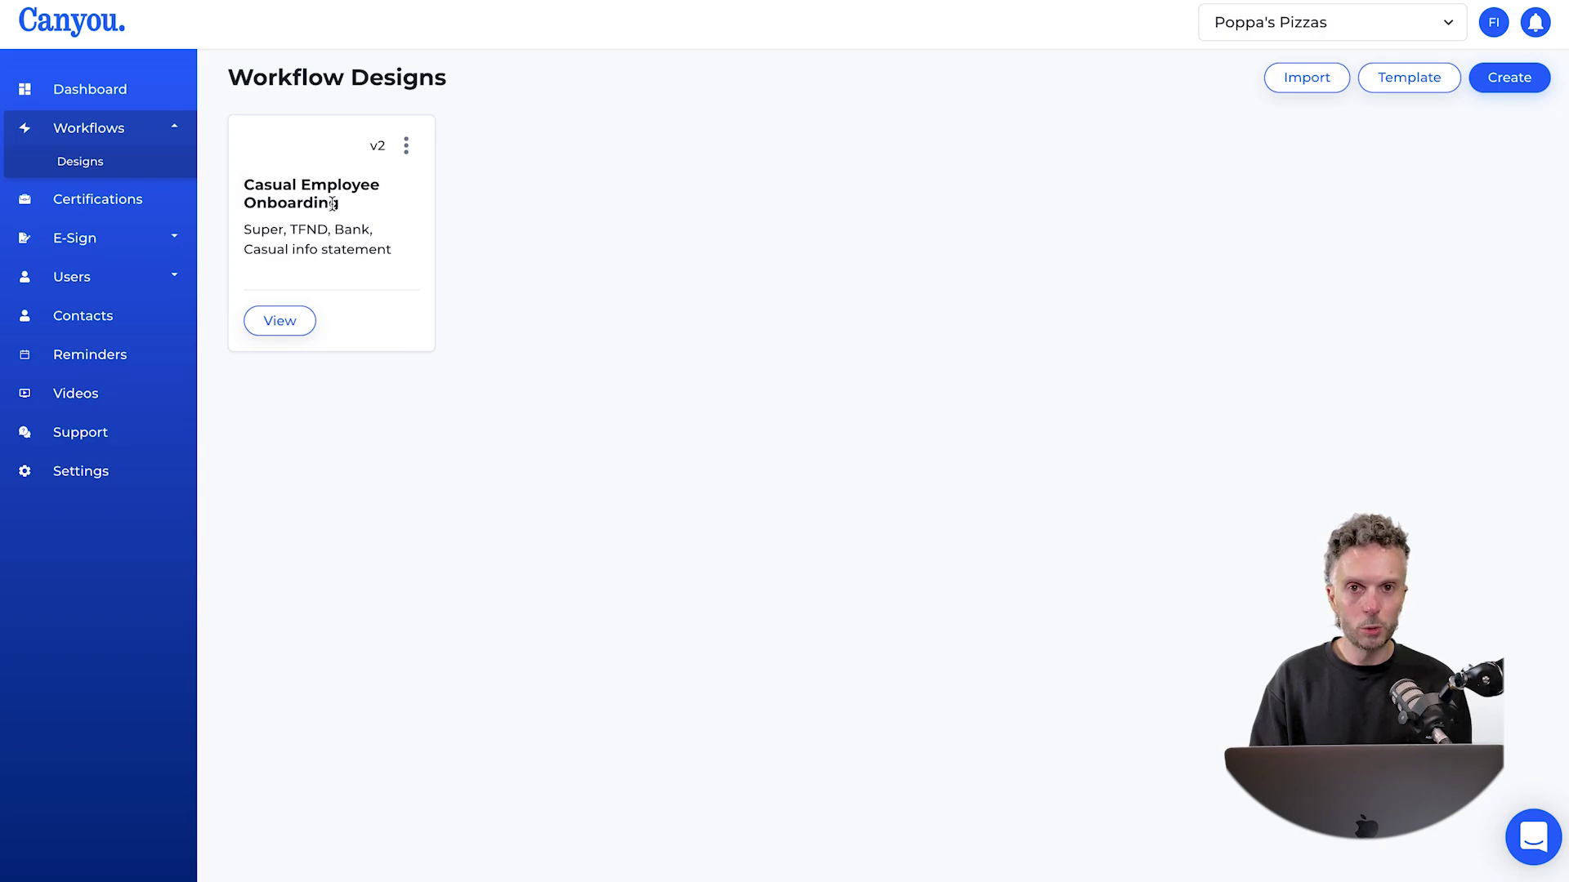
left_click(290, 325)
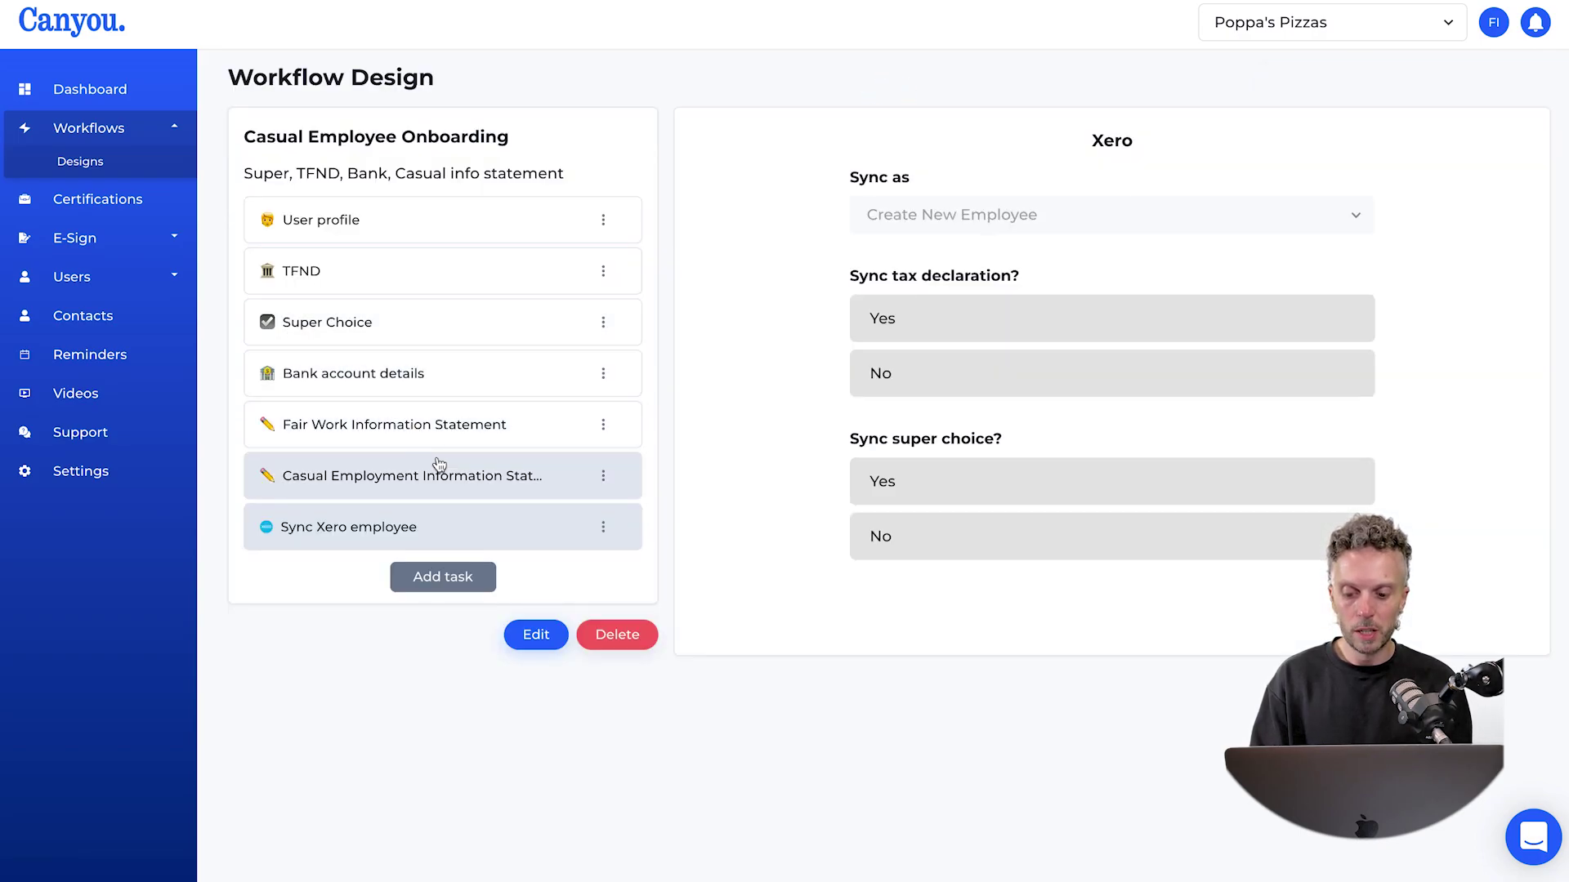
left_click(446, 578)
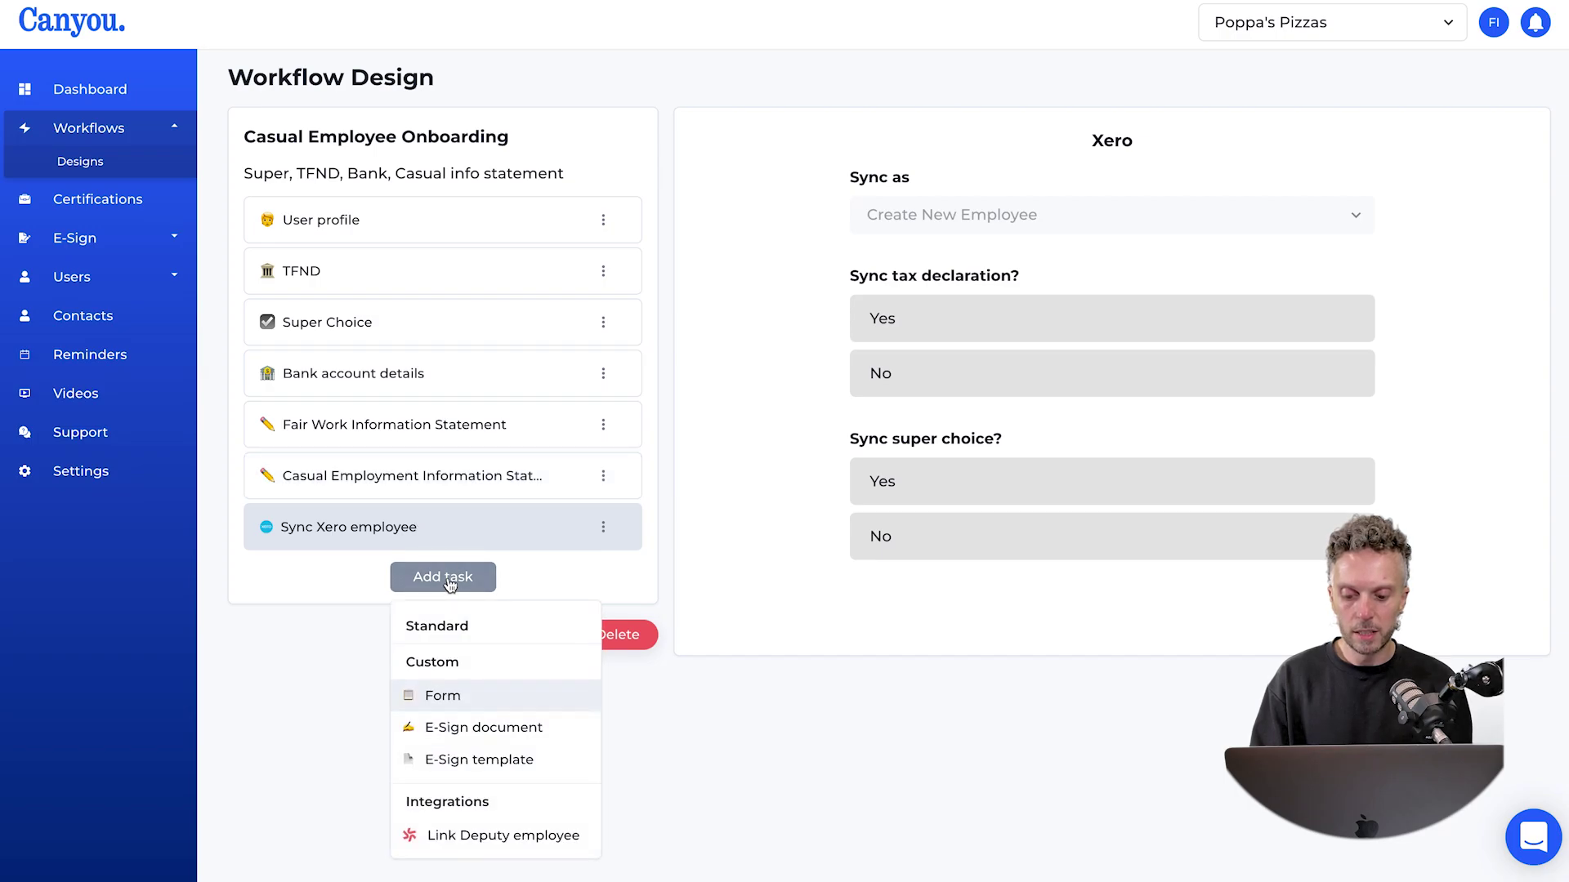
left_click(505, 765)
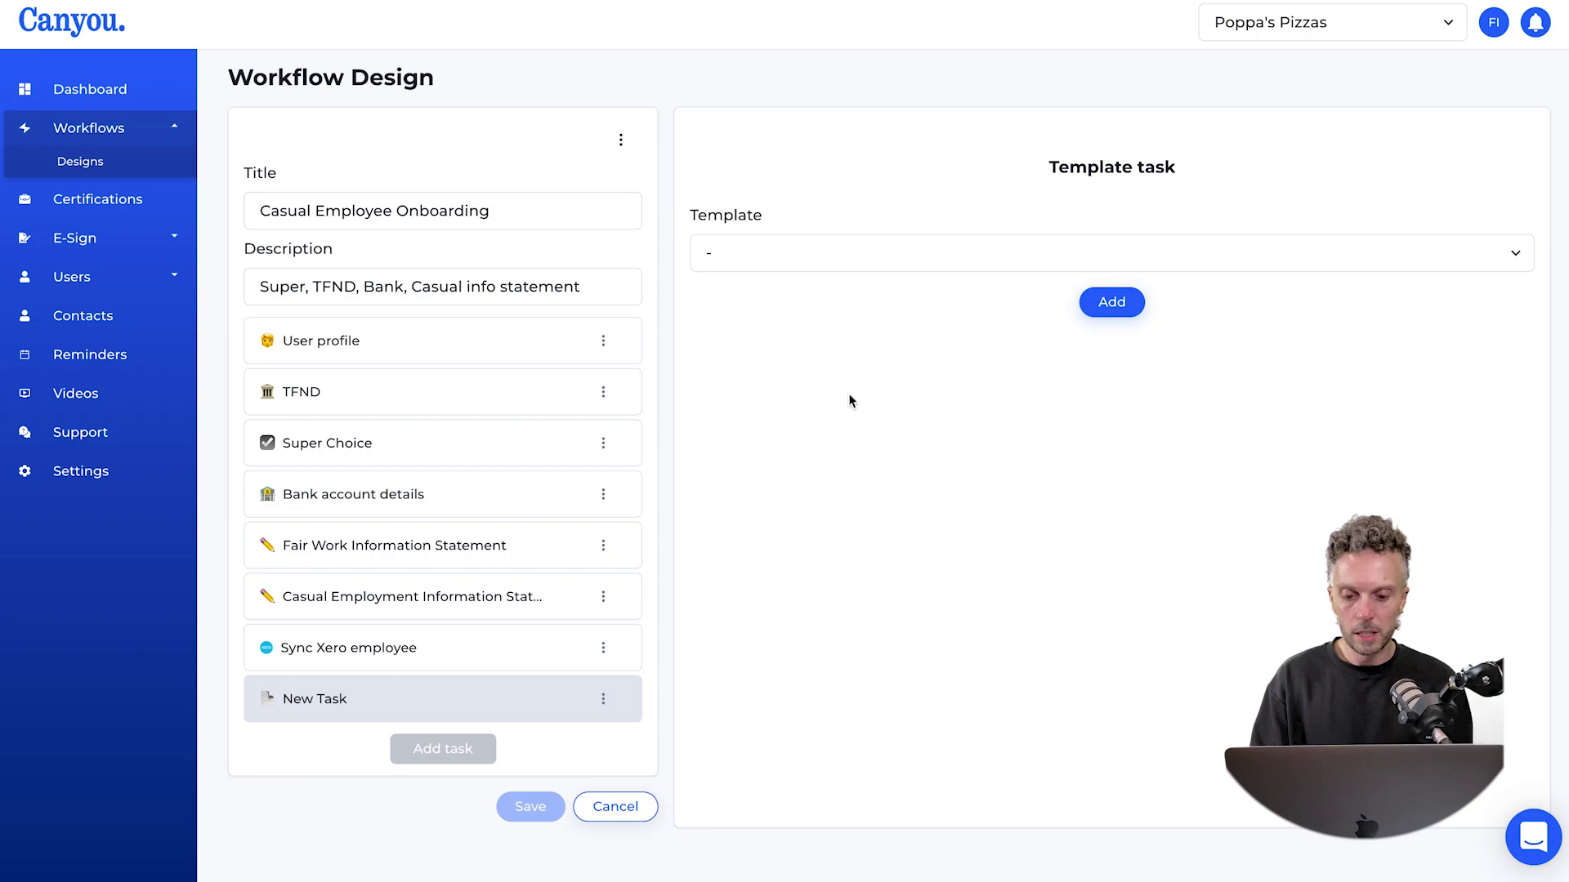
left_click(816, 240)
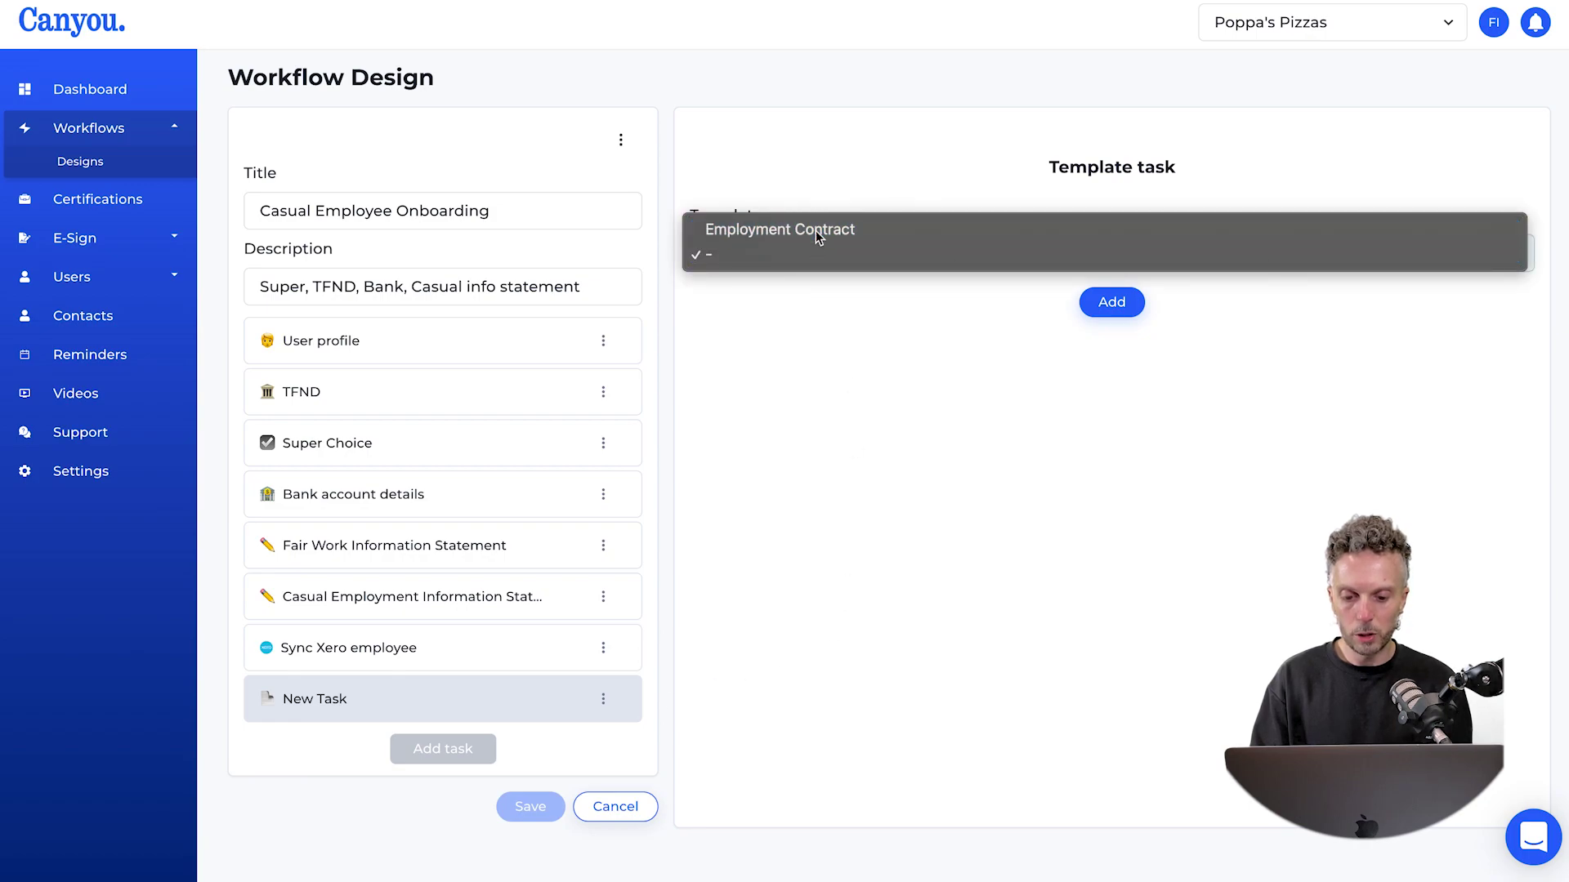
left_click(815, 230)
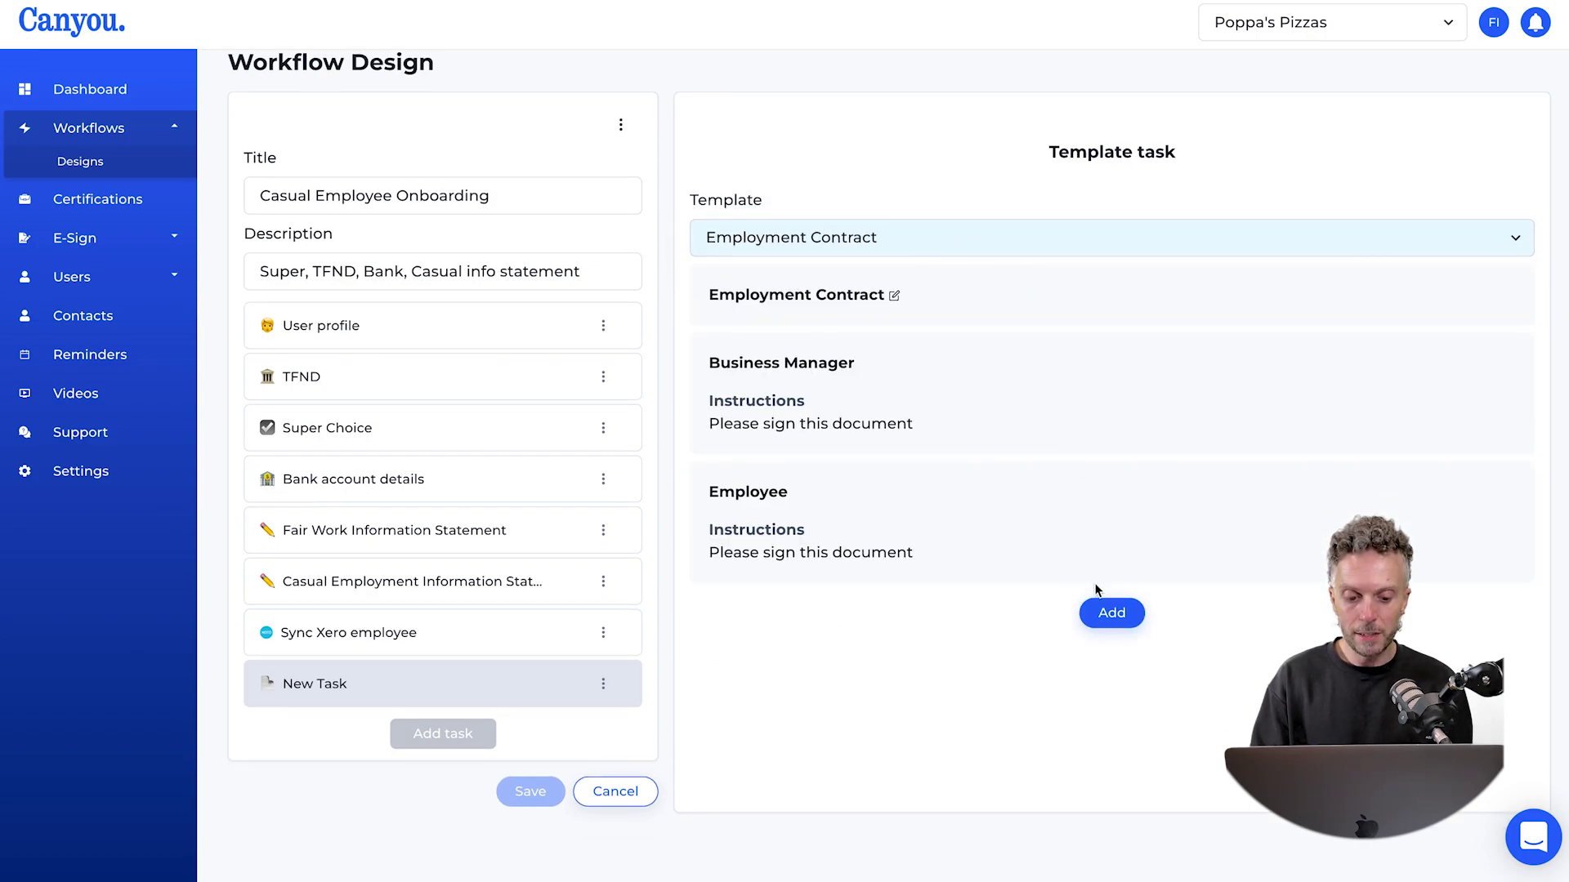
left_click(1120, 612)
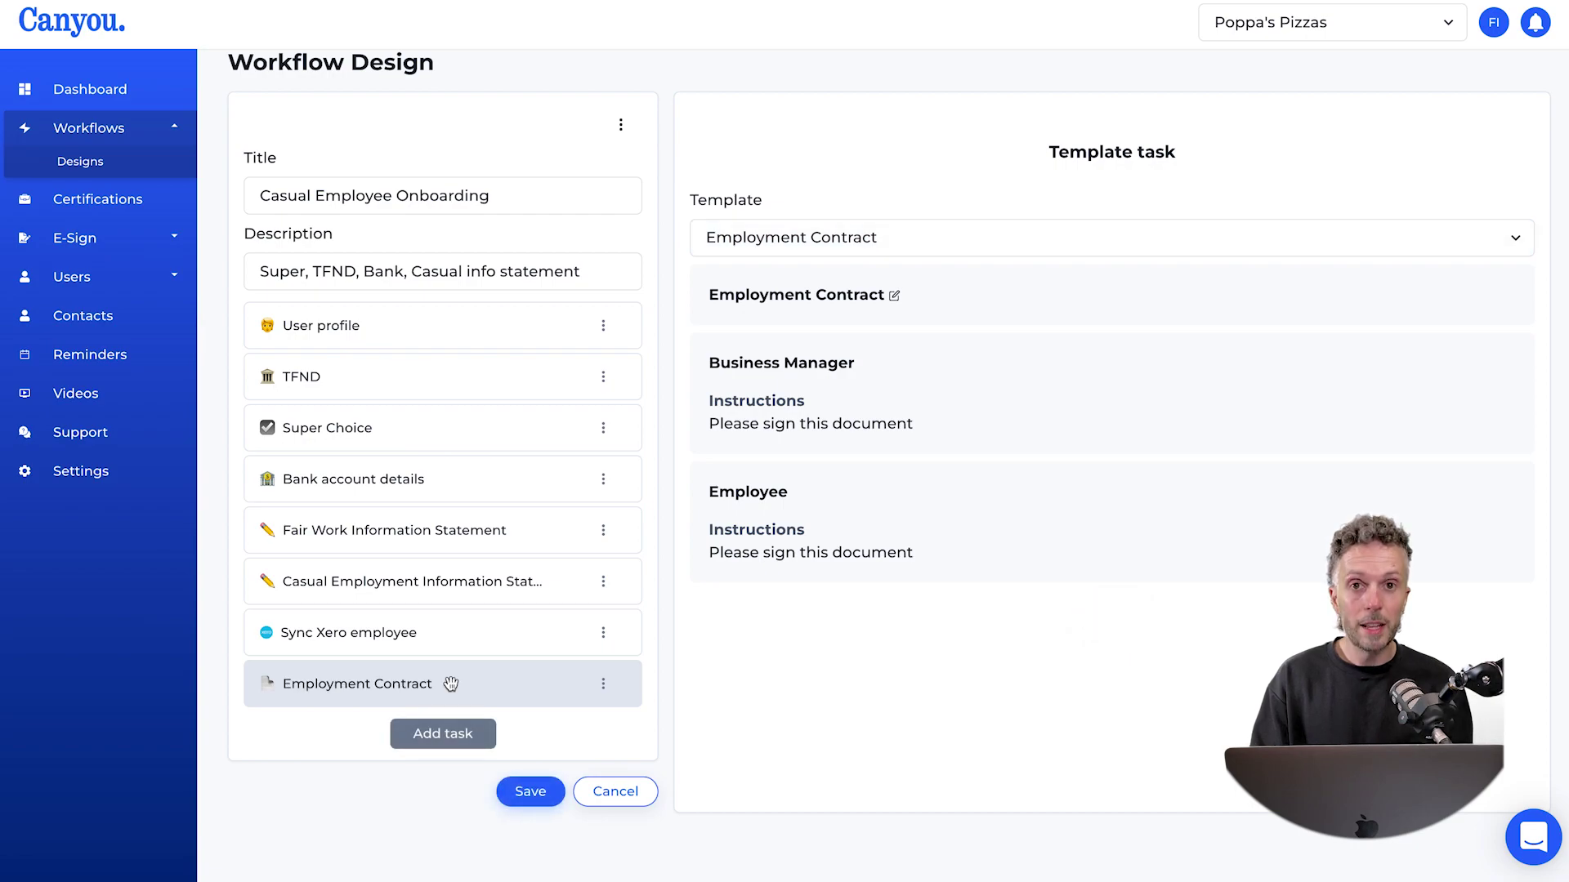
- Move the Employment Contract task above Sync Xero employee and save the workflow design
left_click_drag(449, 682, 444, 631)
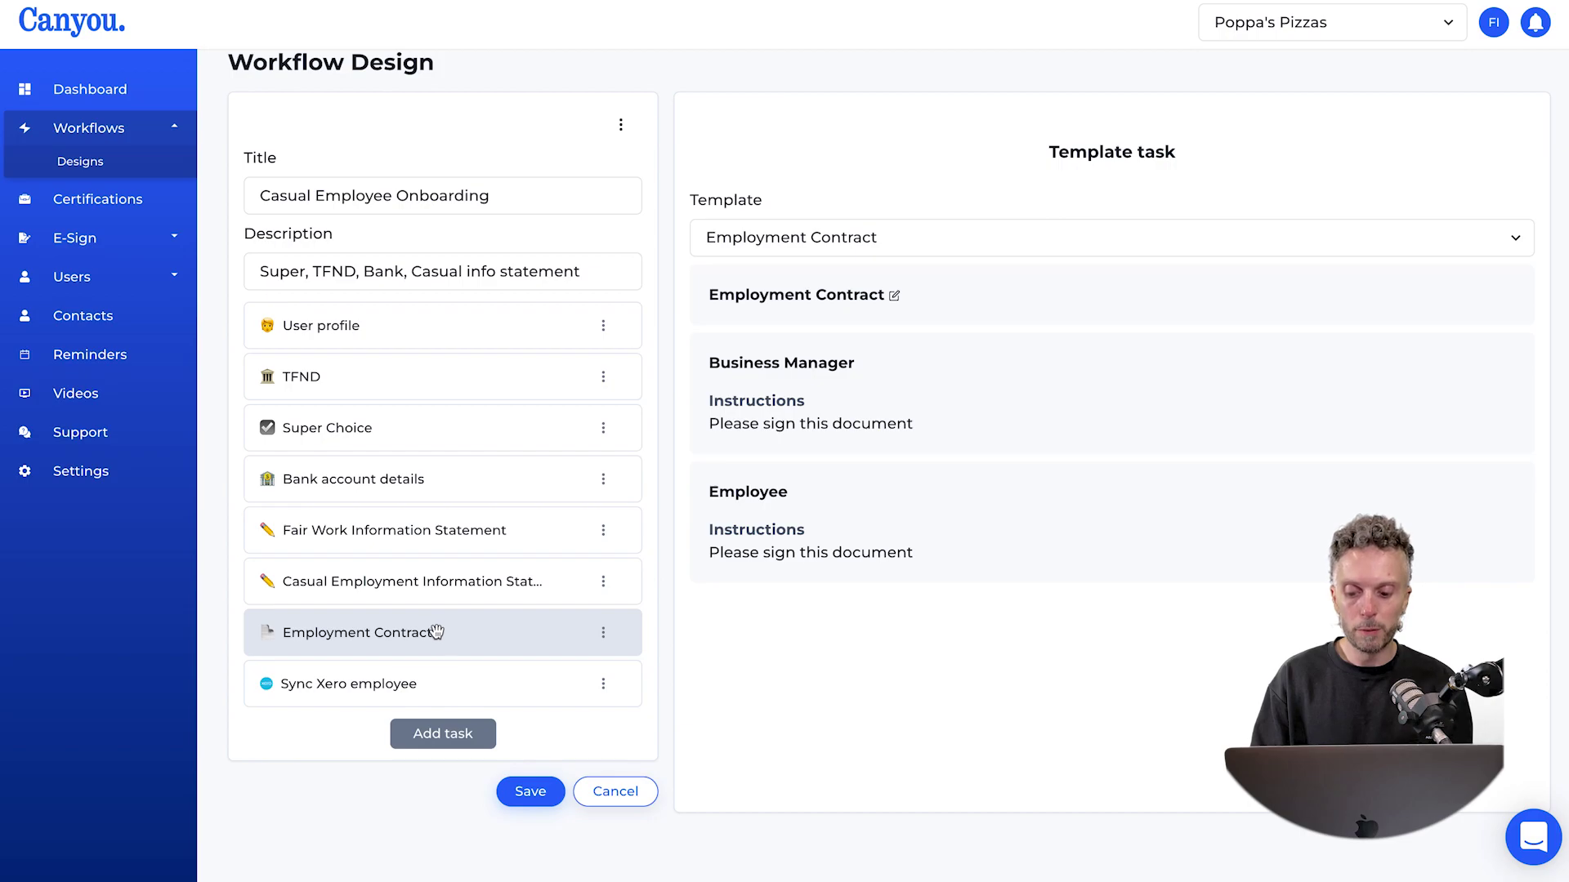
left_click(530, 793)
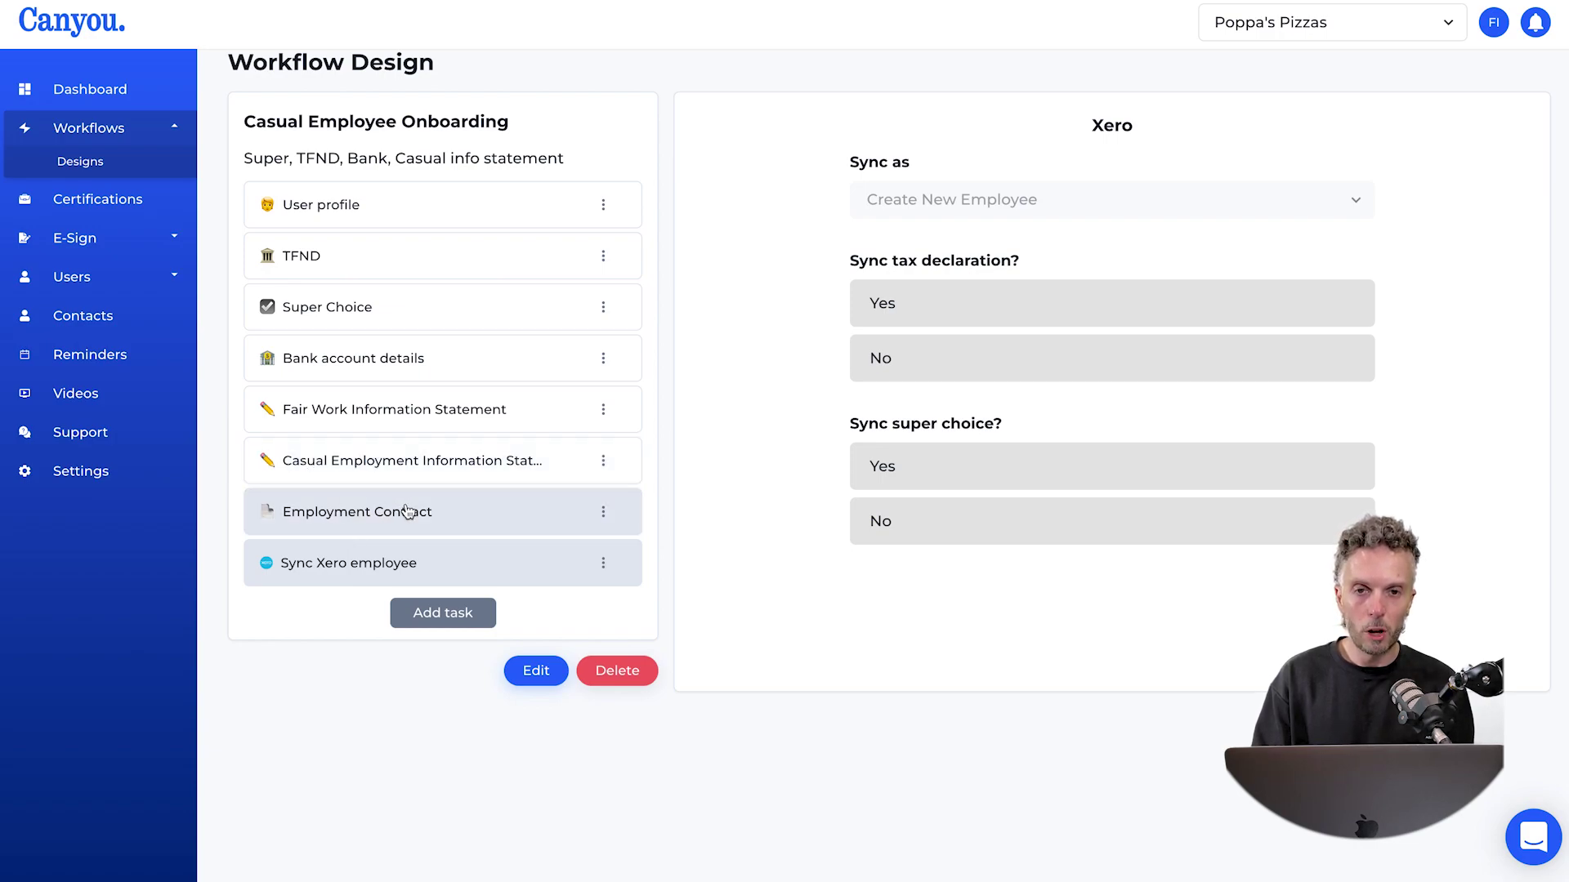
- Assign the Casual Employee Onboarding workflow to the Delivery Driver user
left_click(96, 279)
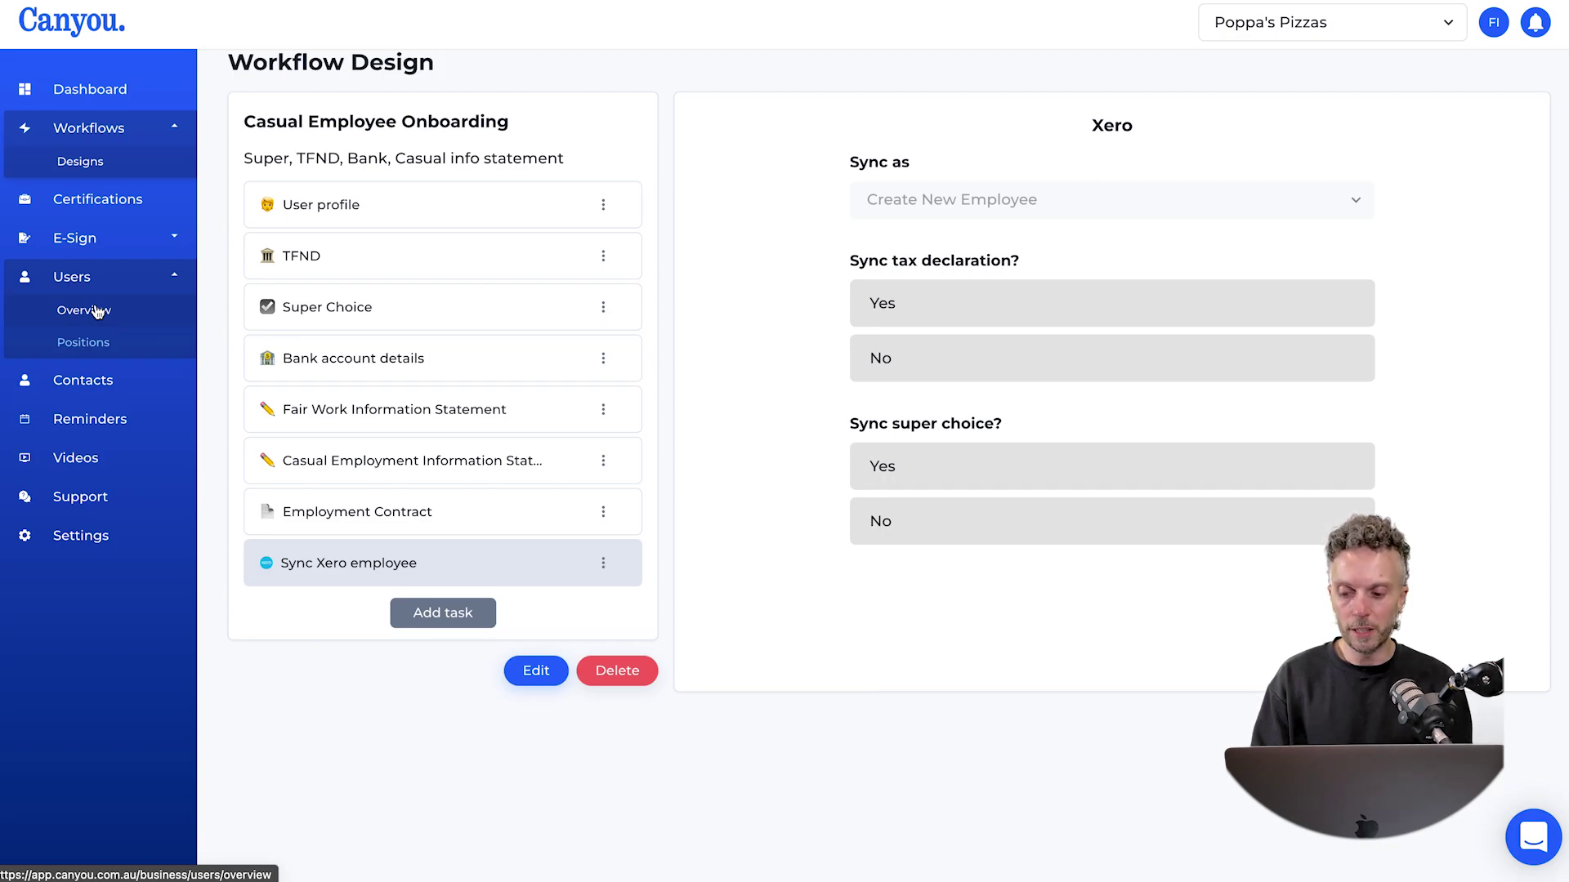
left_click(95, 310)
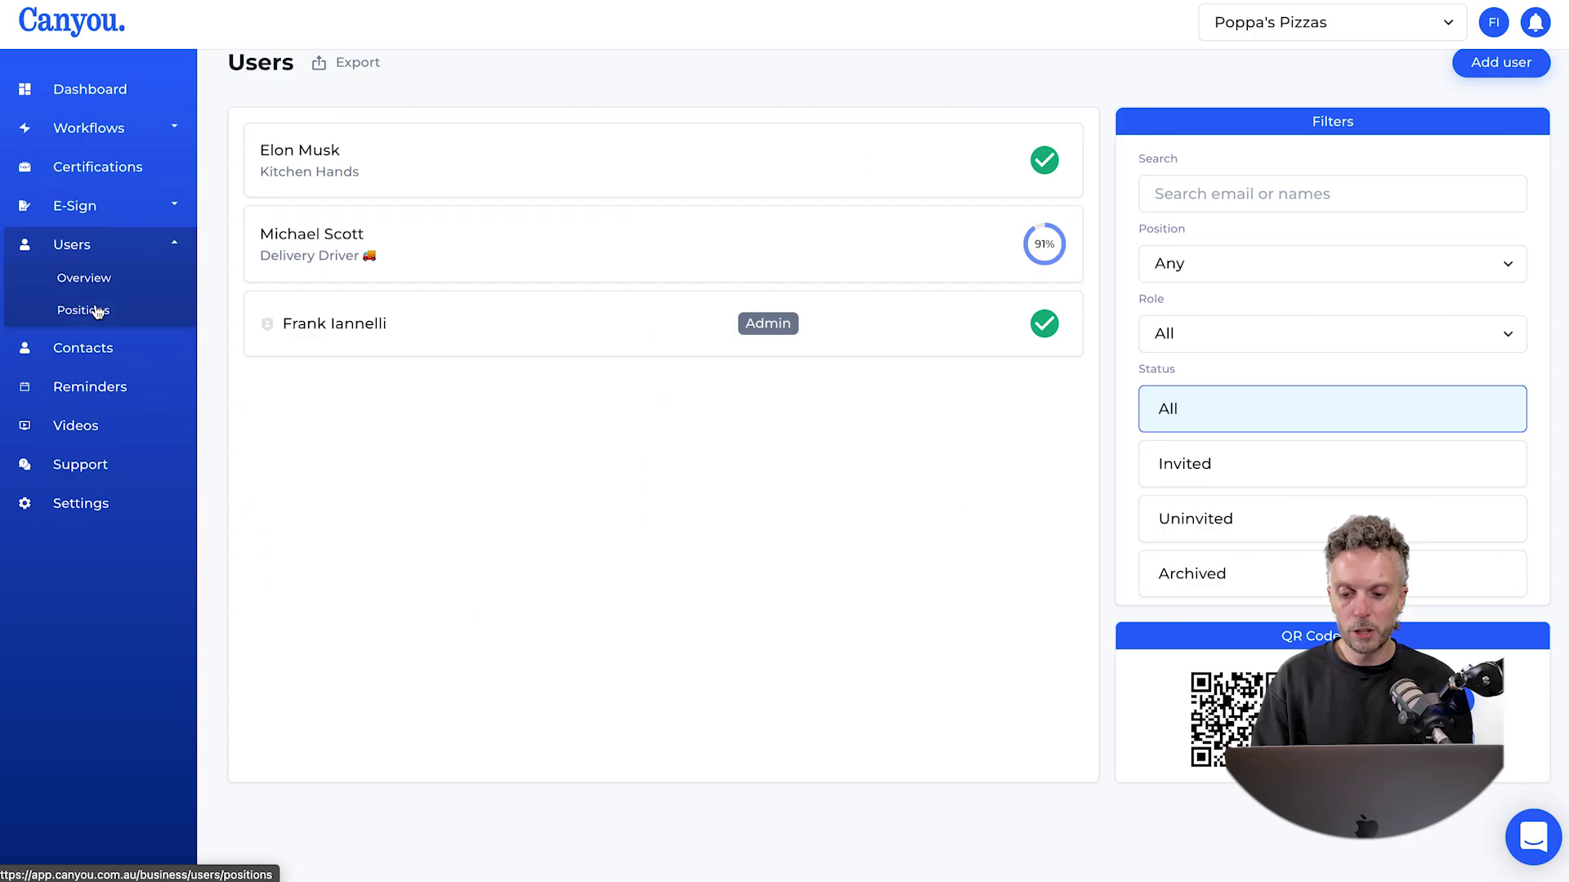
left_click(422, 240)
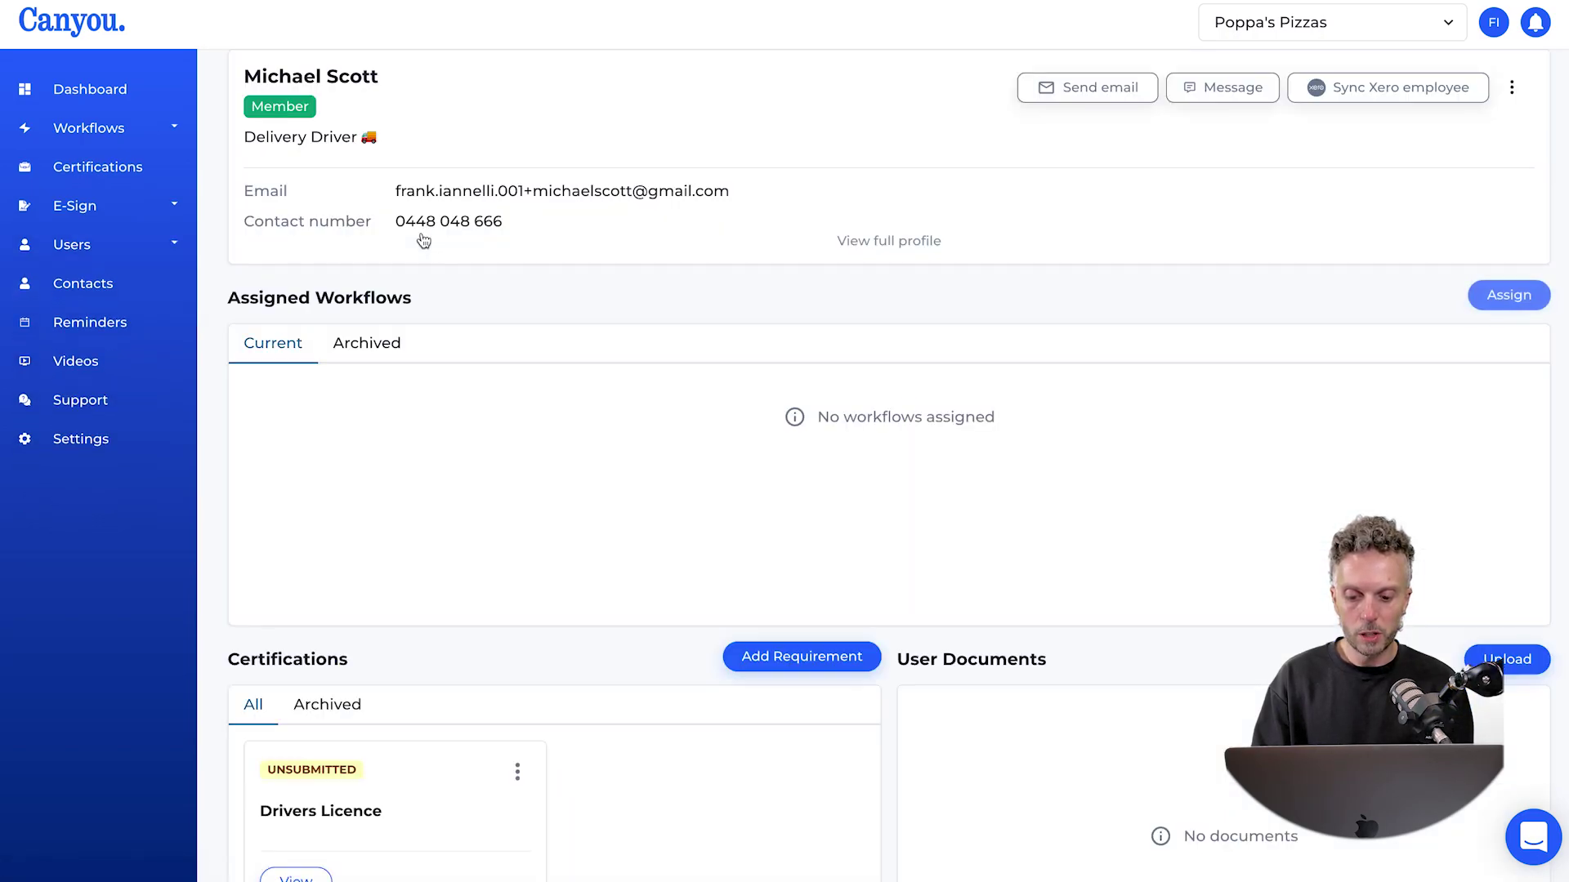
left_click(1509, 295)
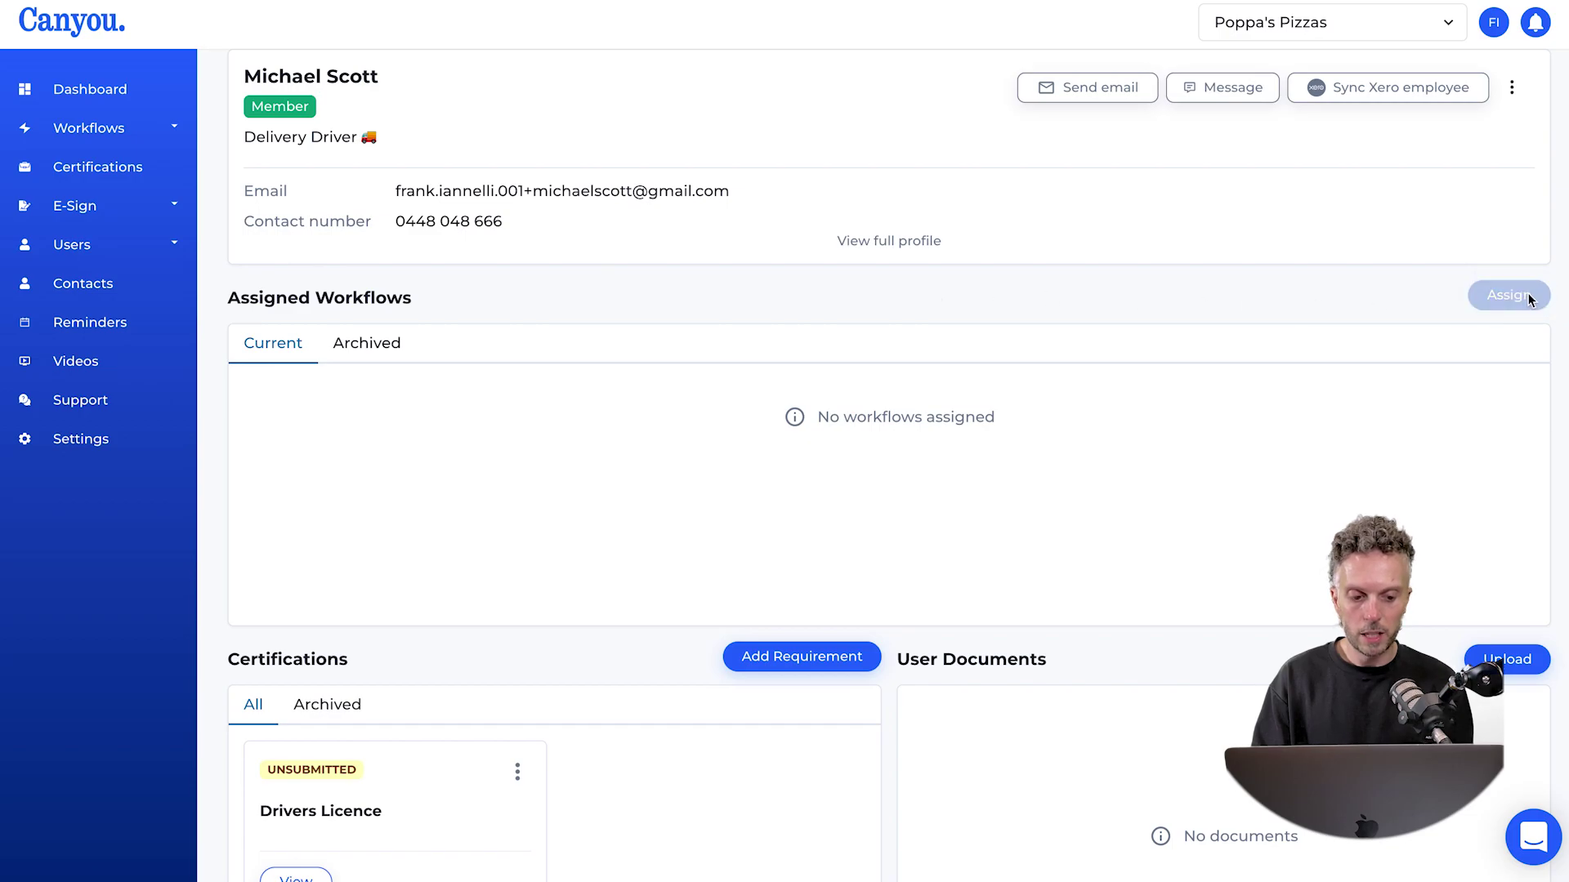
left_click(467, 153)
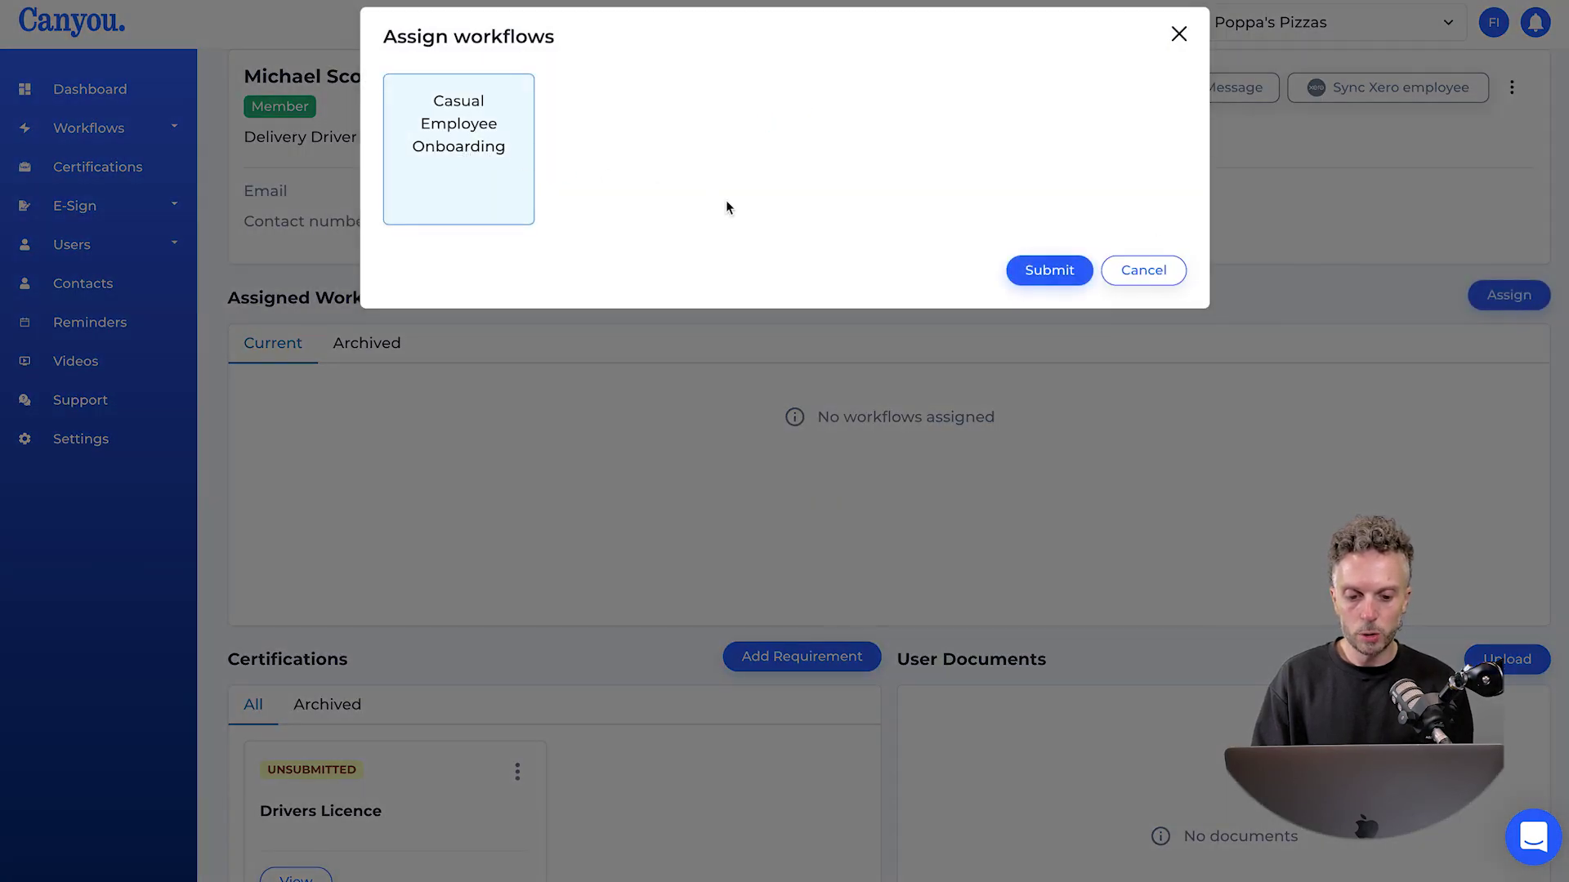
left_click(1025, 275)
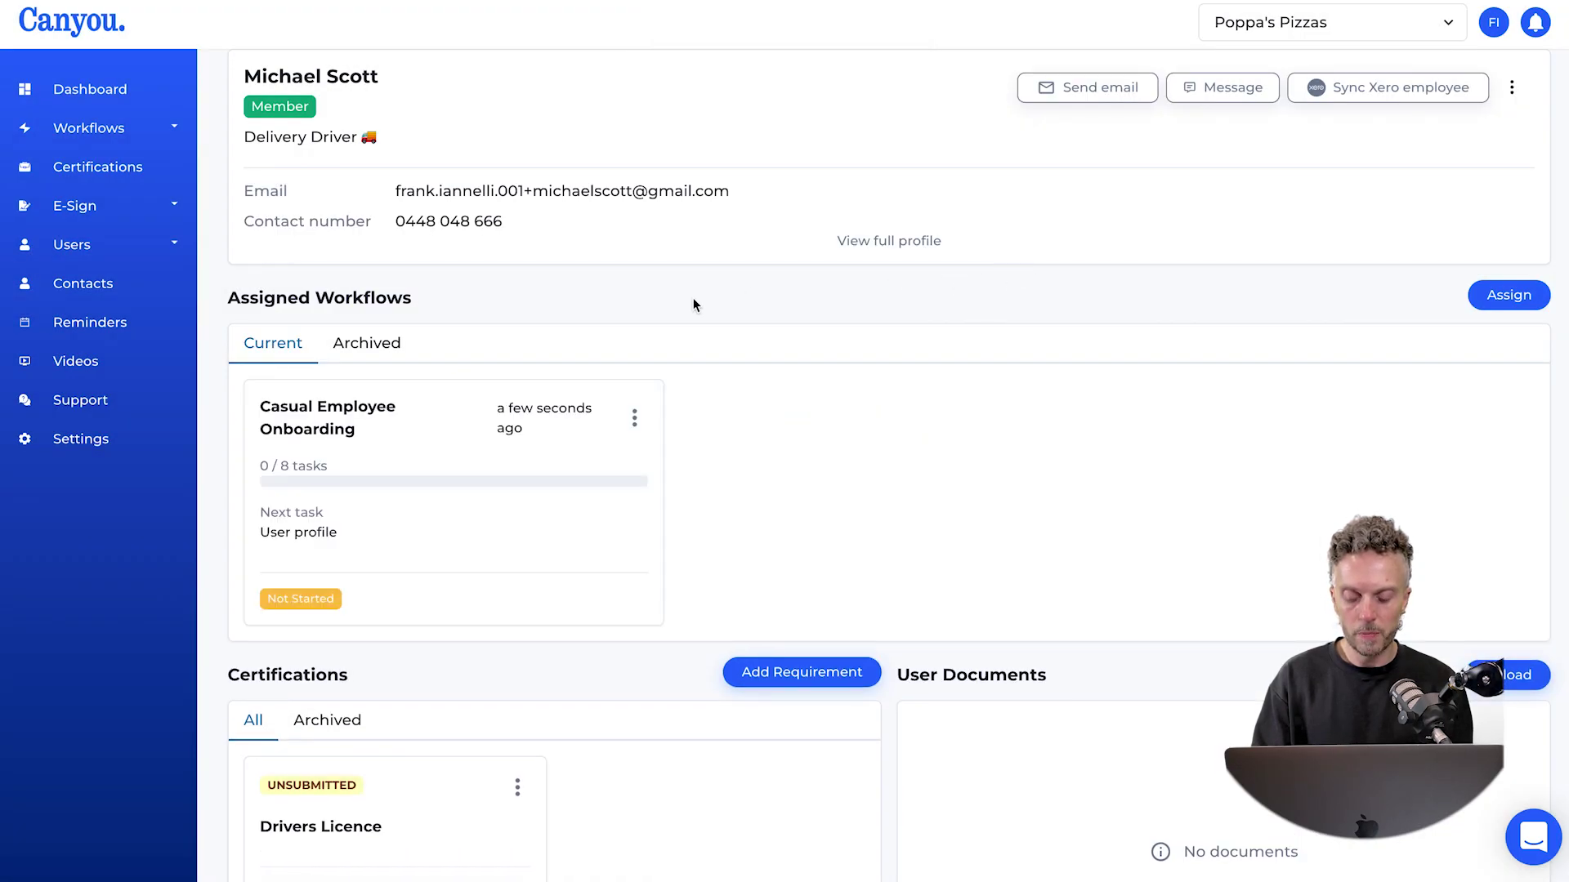
- Open the Employment Contract task in the user's assigned onboarding workflow for filling and signing
left_click(449, 431)
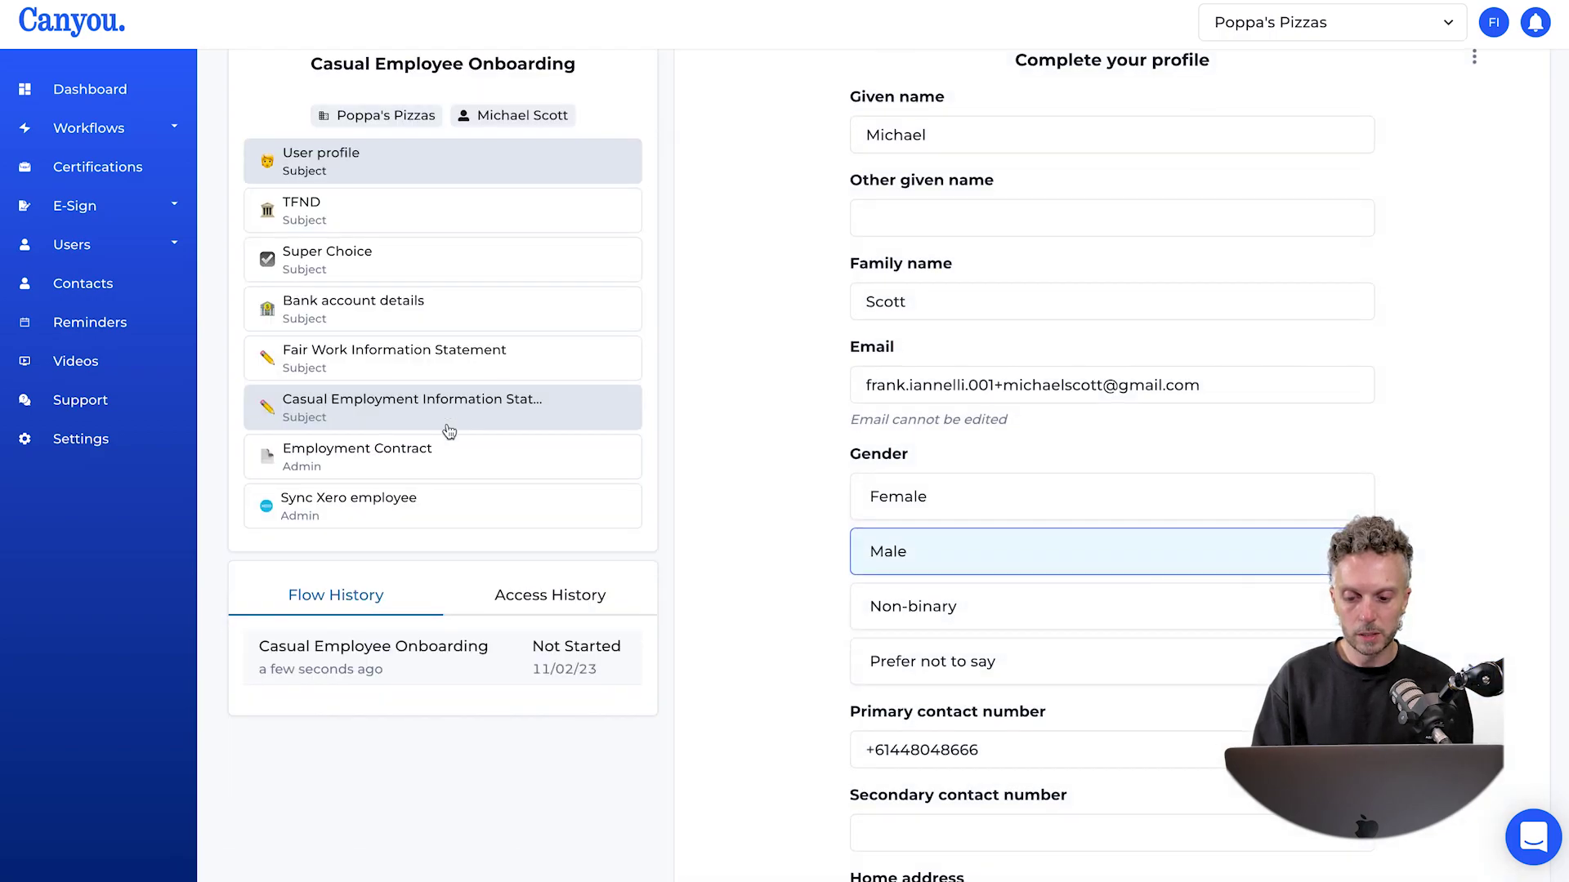
left_click(428, 453)
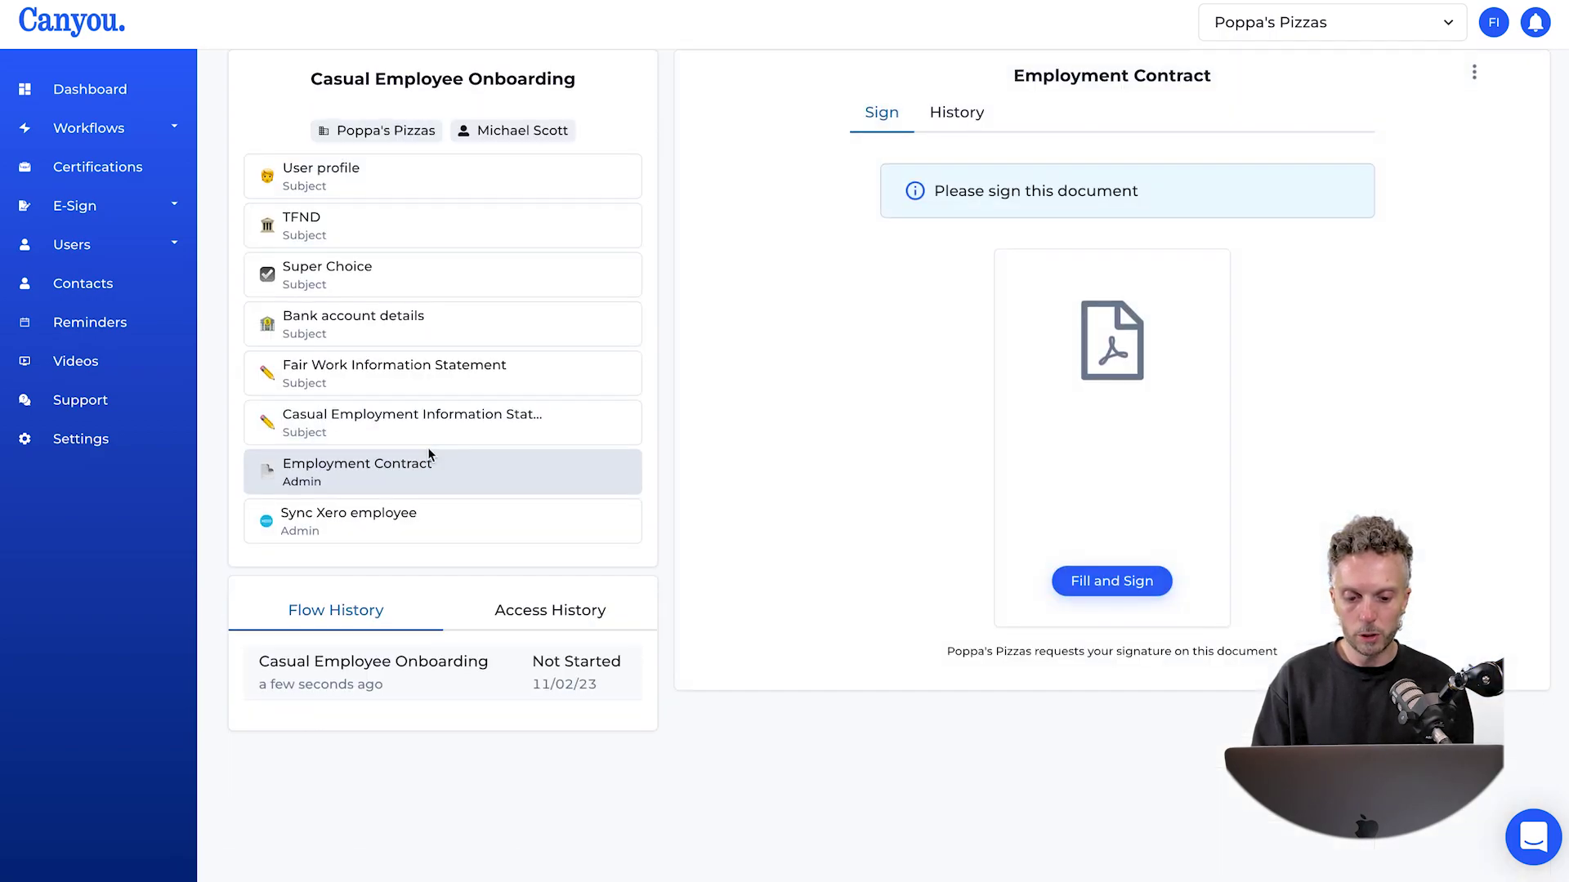
left_click(1115, 581)
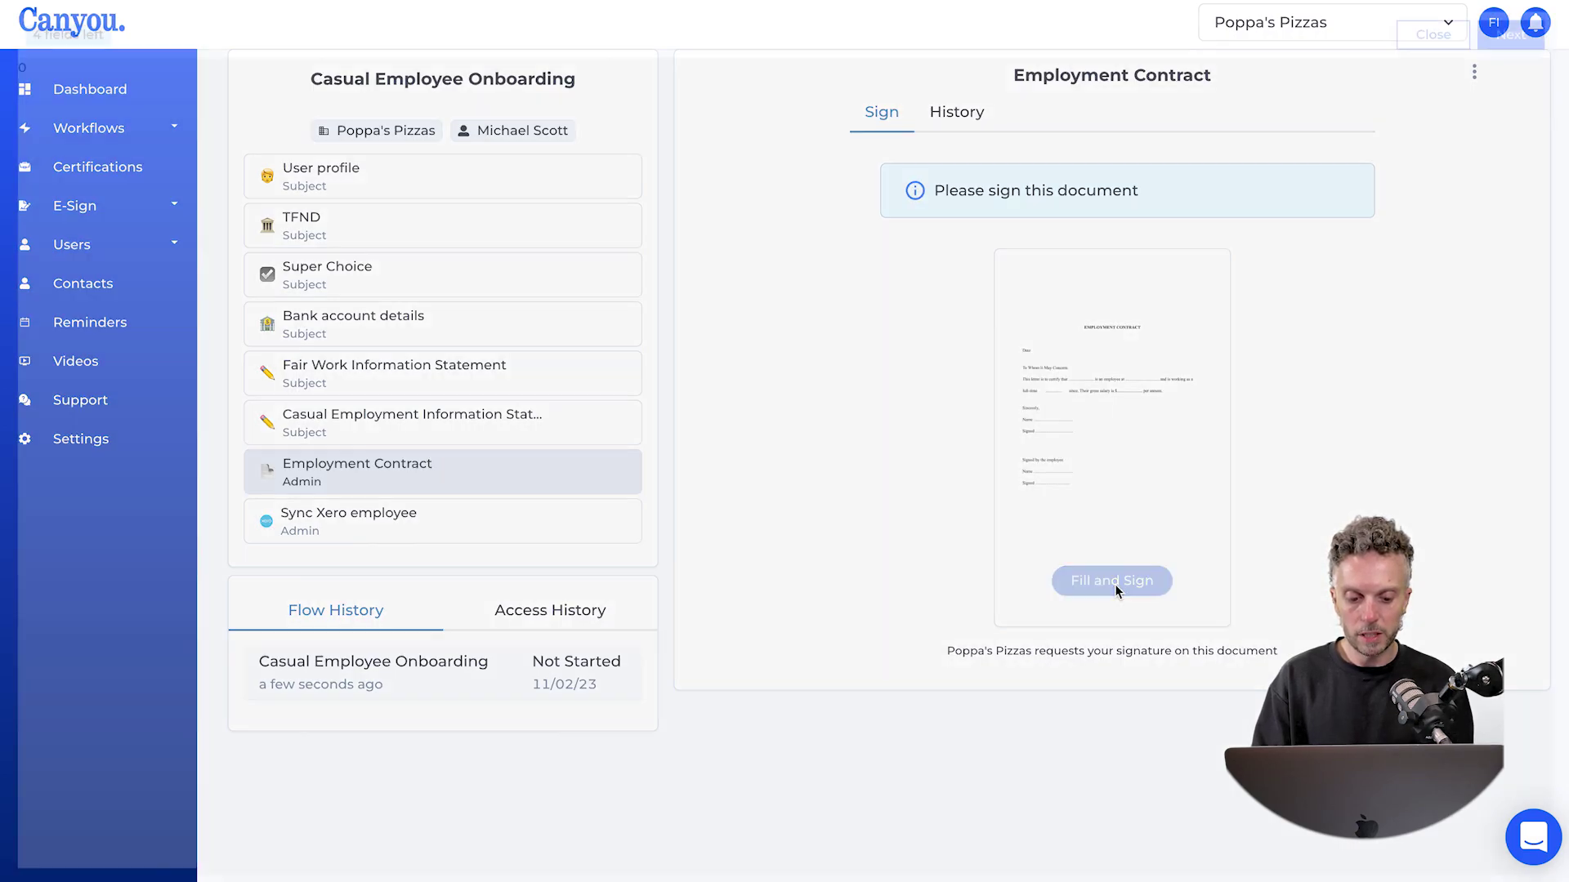
scroll(424, 493, "down", 4)
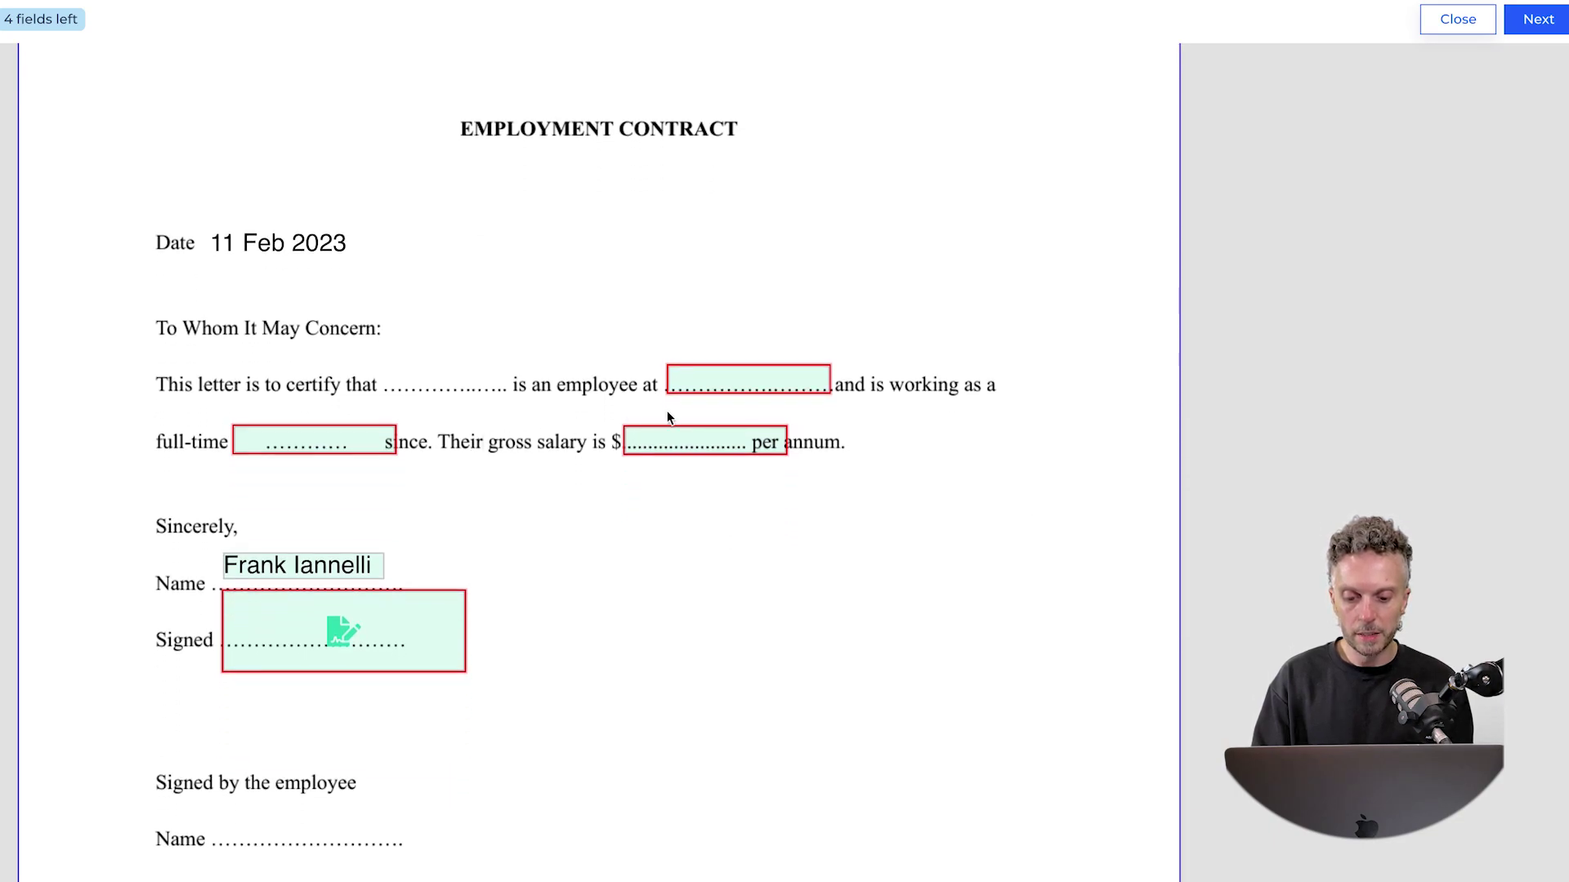
- Fill in the contract blanks with employer "Poppas Pizza", full-time position "Chef" and gross salary "120K"
left_click(705, 380)
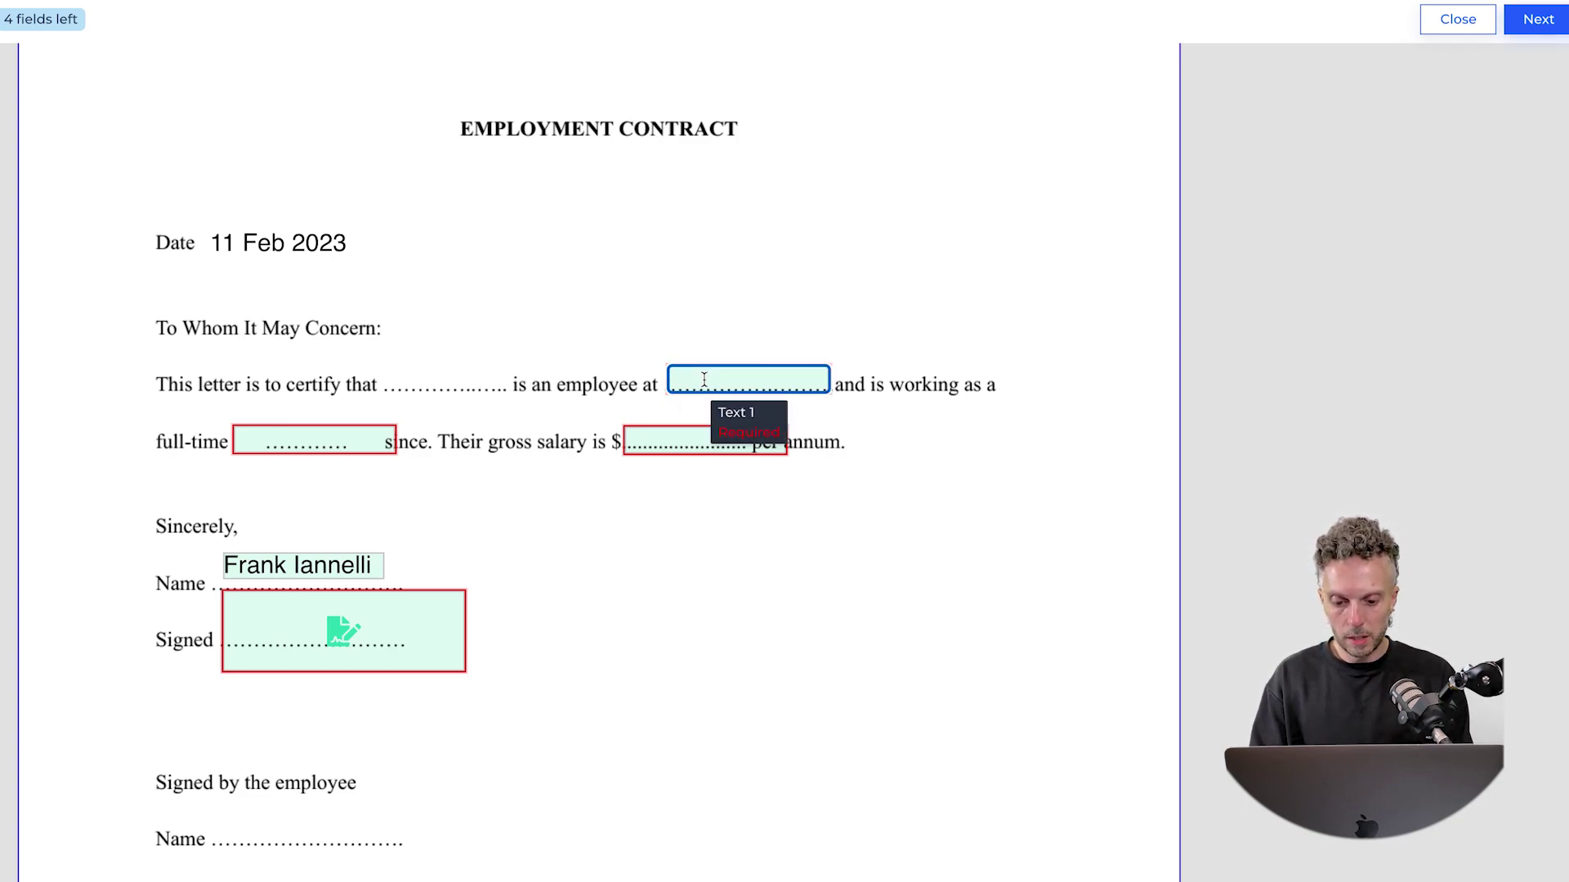
type("Poppa")
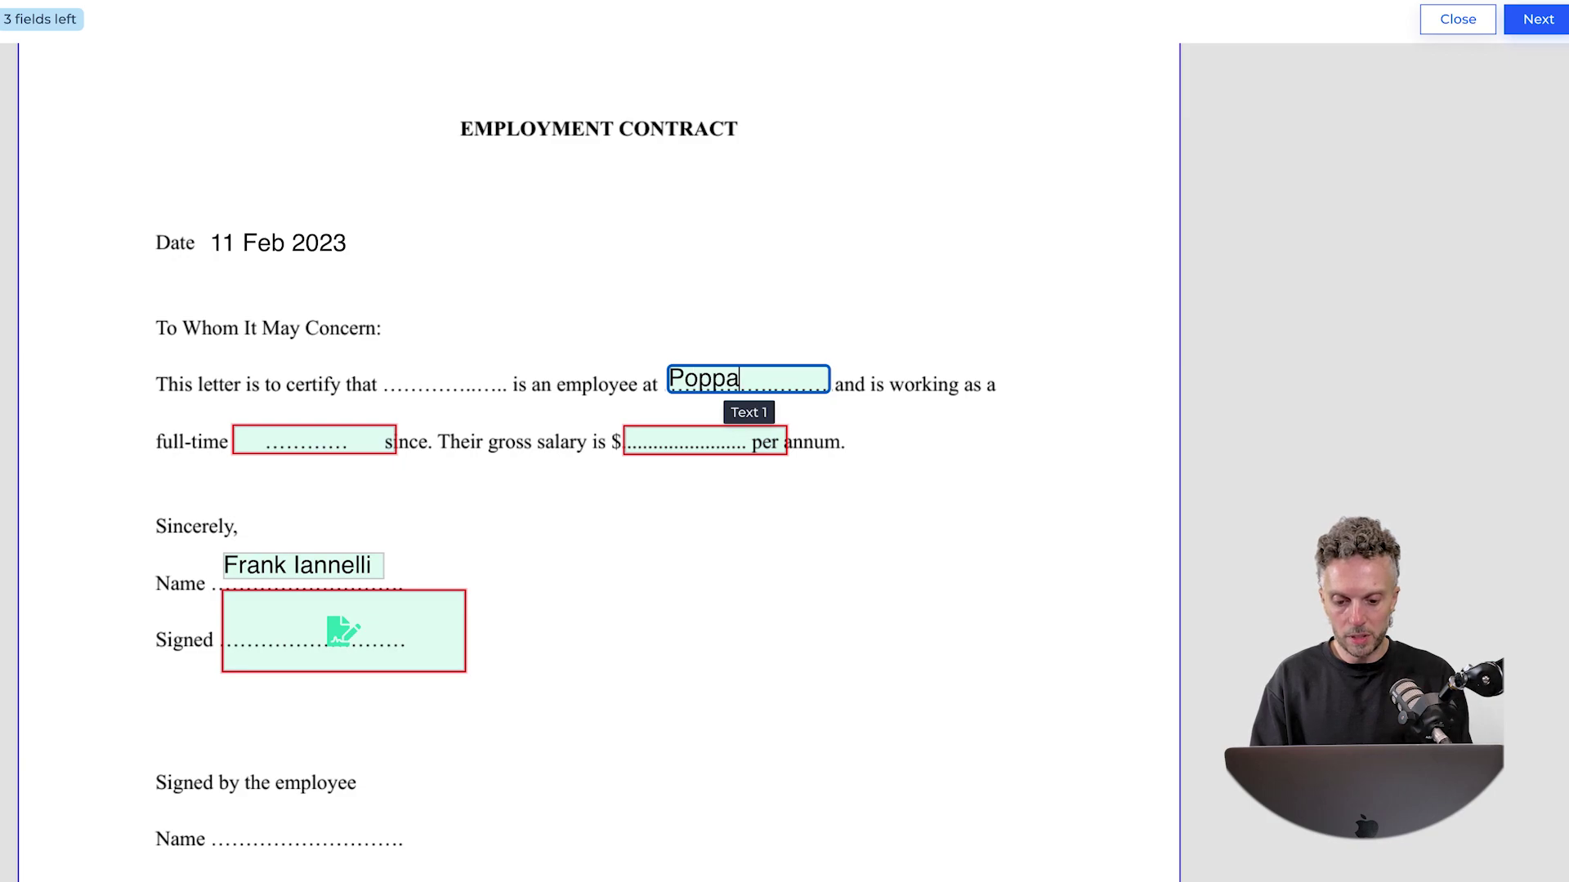
type("s Pizza")
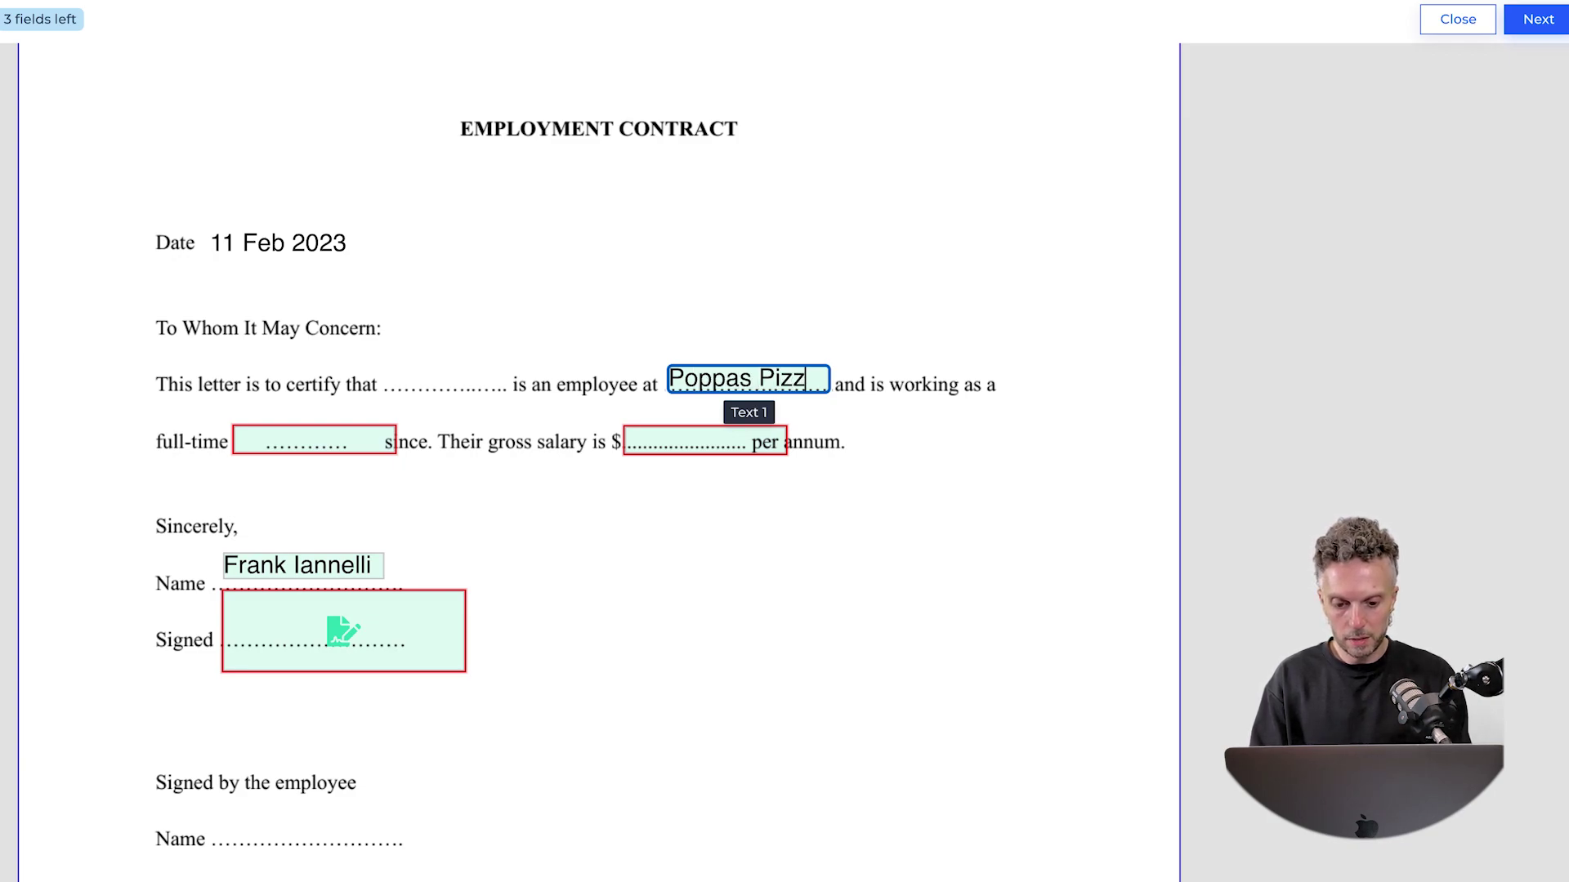
left_click(298, 437)
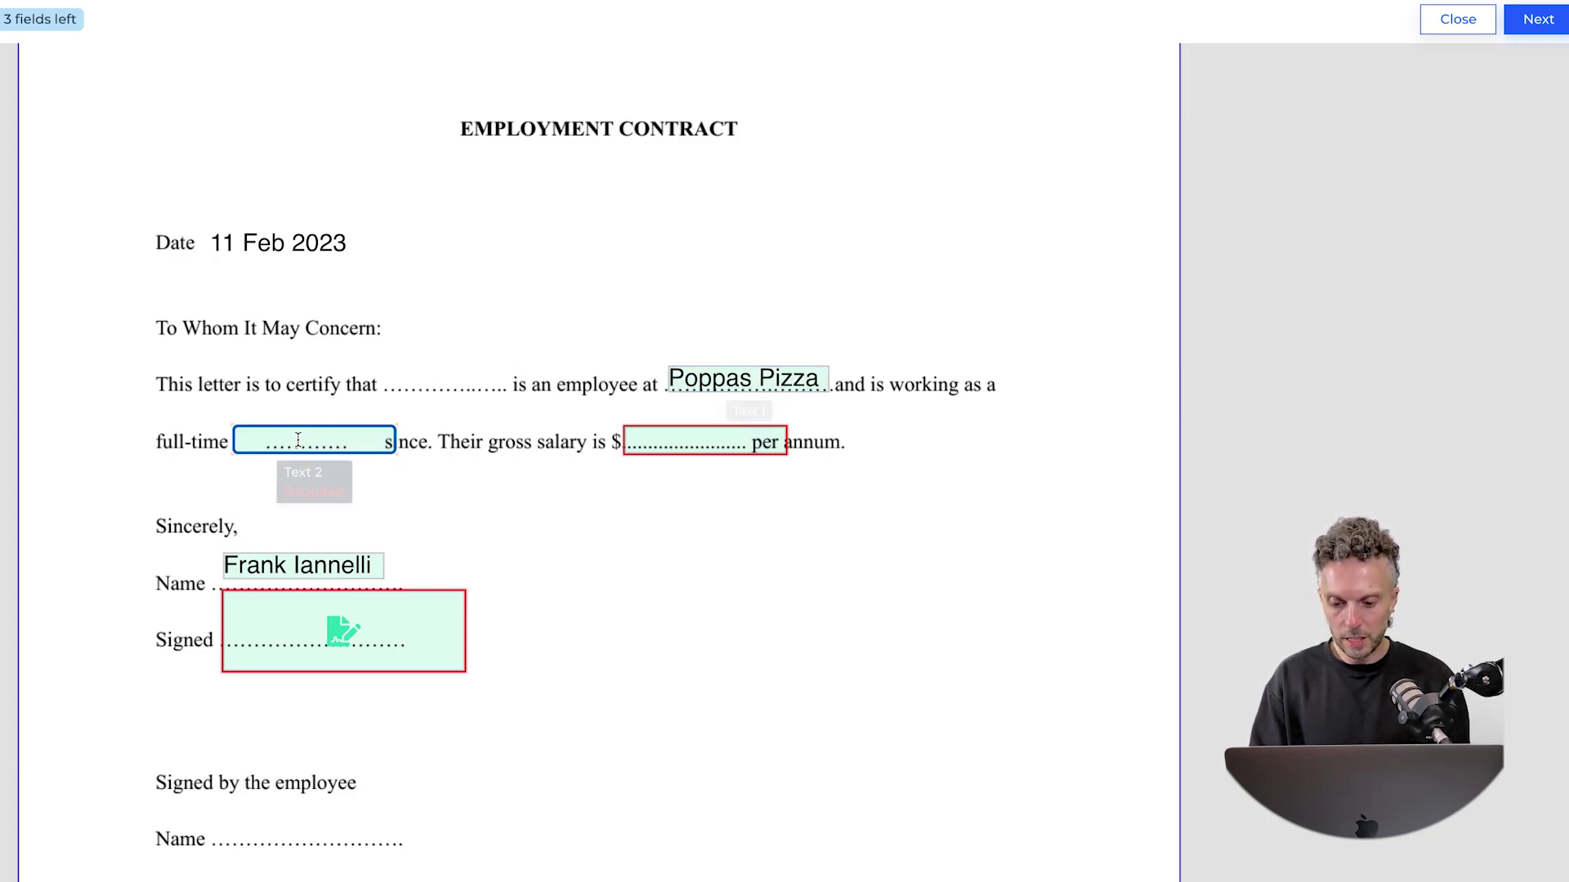
type("Chef")
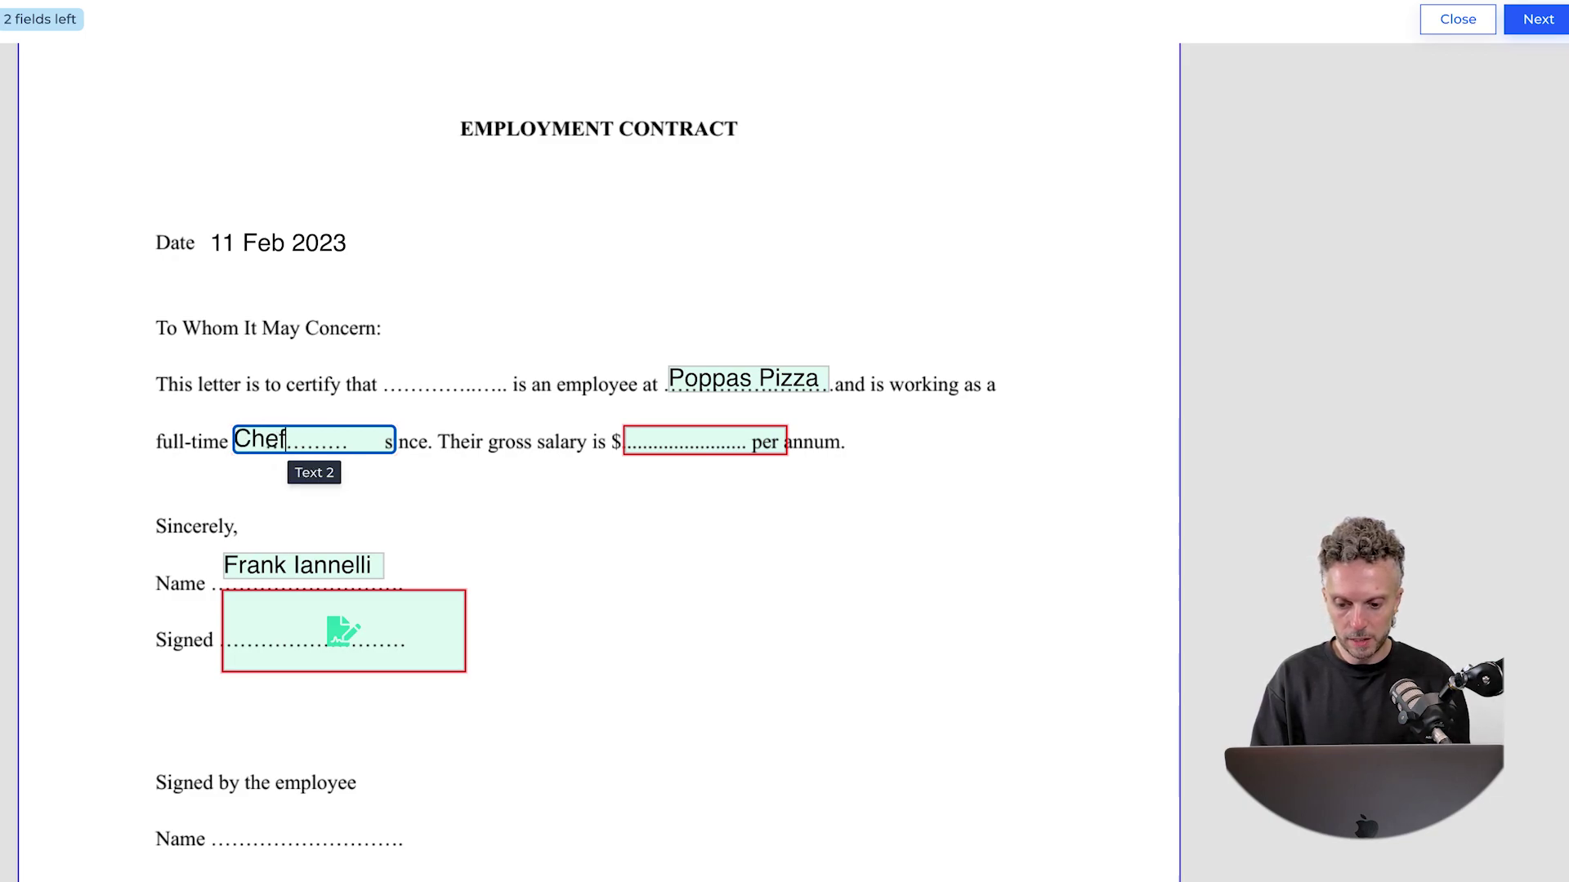
left_click(666, 441)
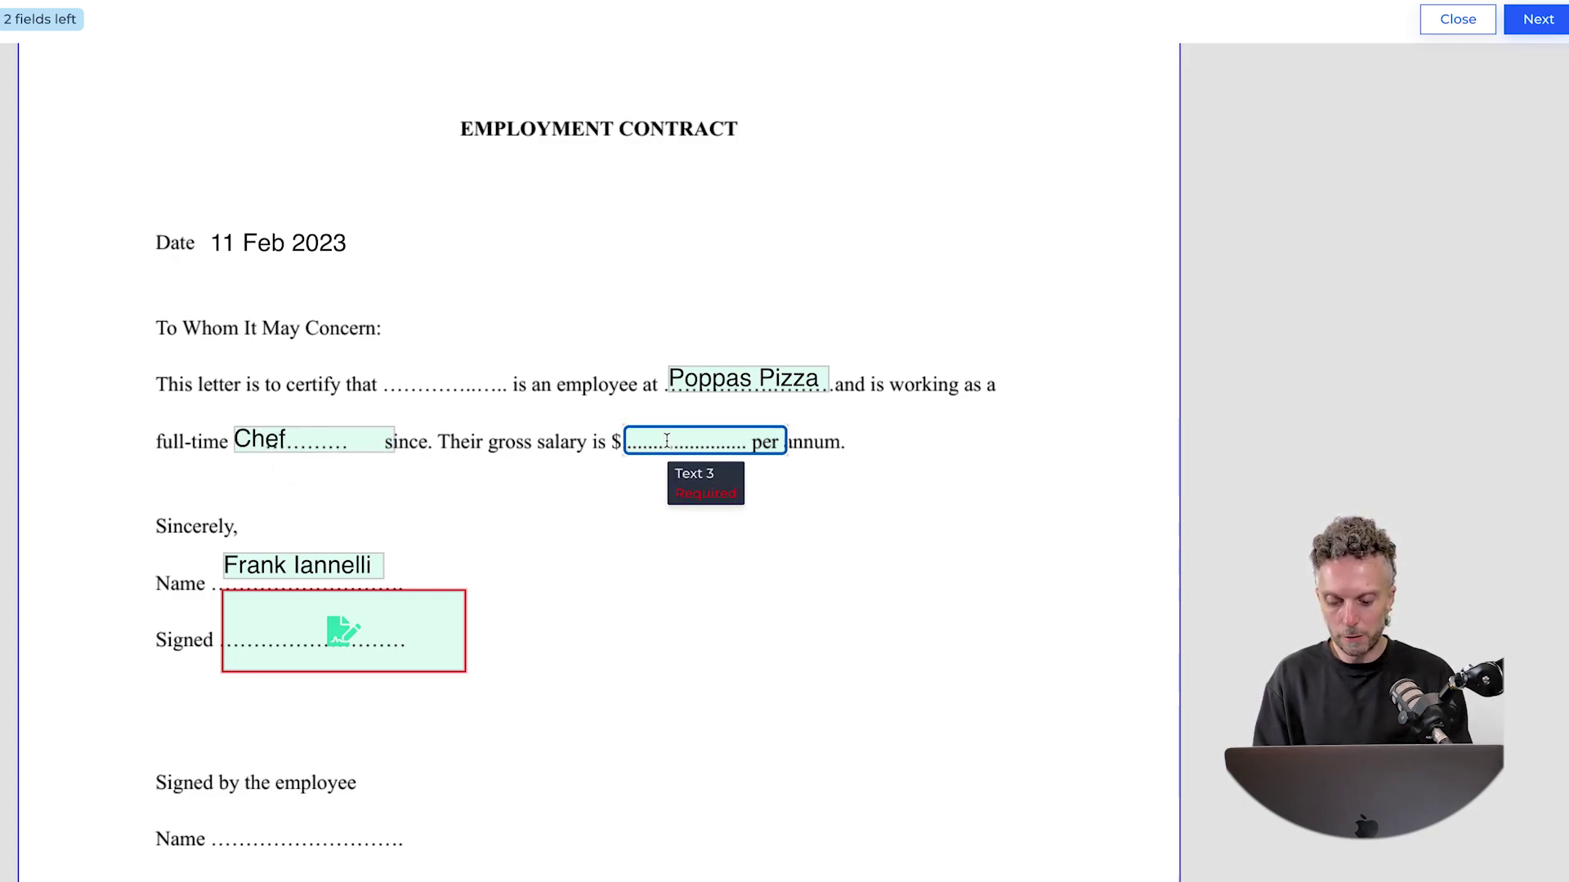
type("120")
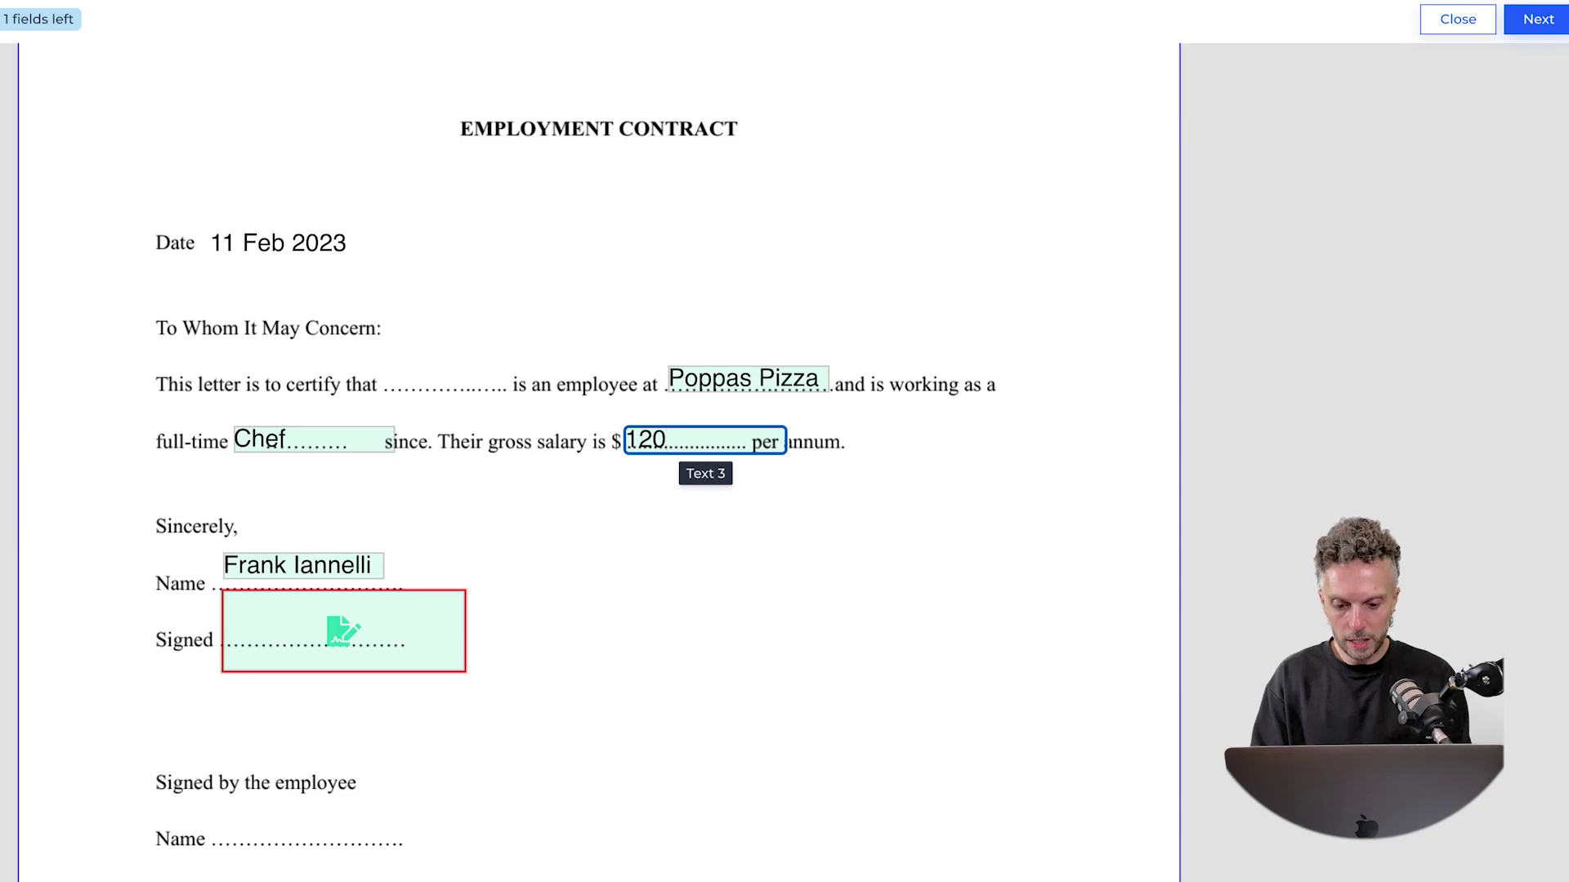
type("K")
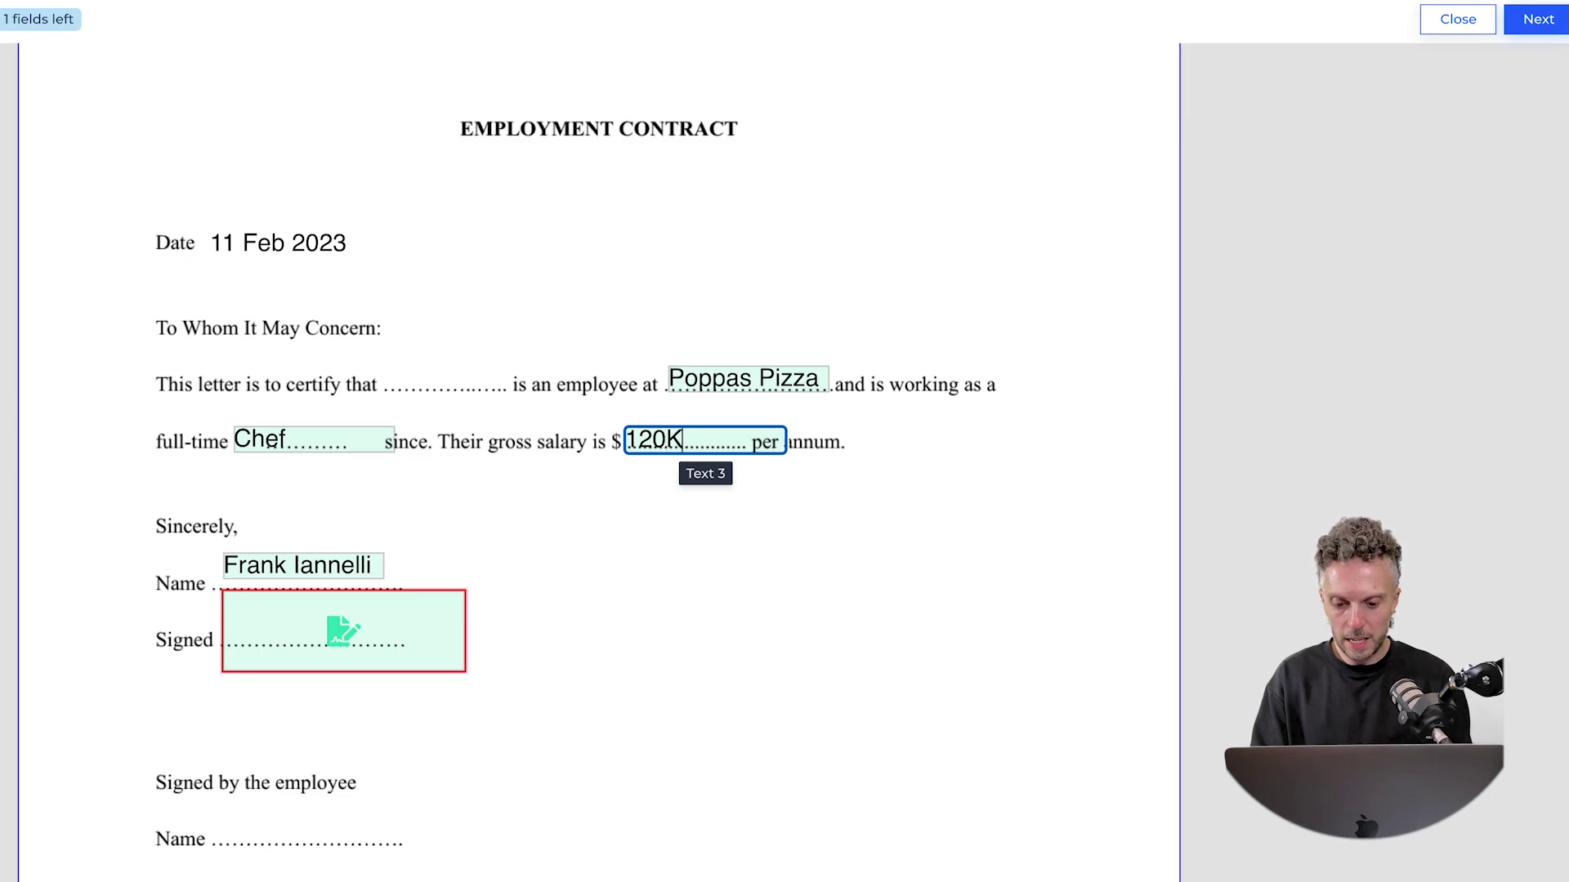
- Insert the manager's typed signature on the Signed line and finish signing the contract
left_click(340, 633)
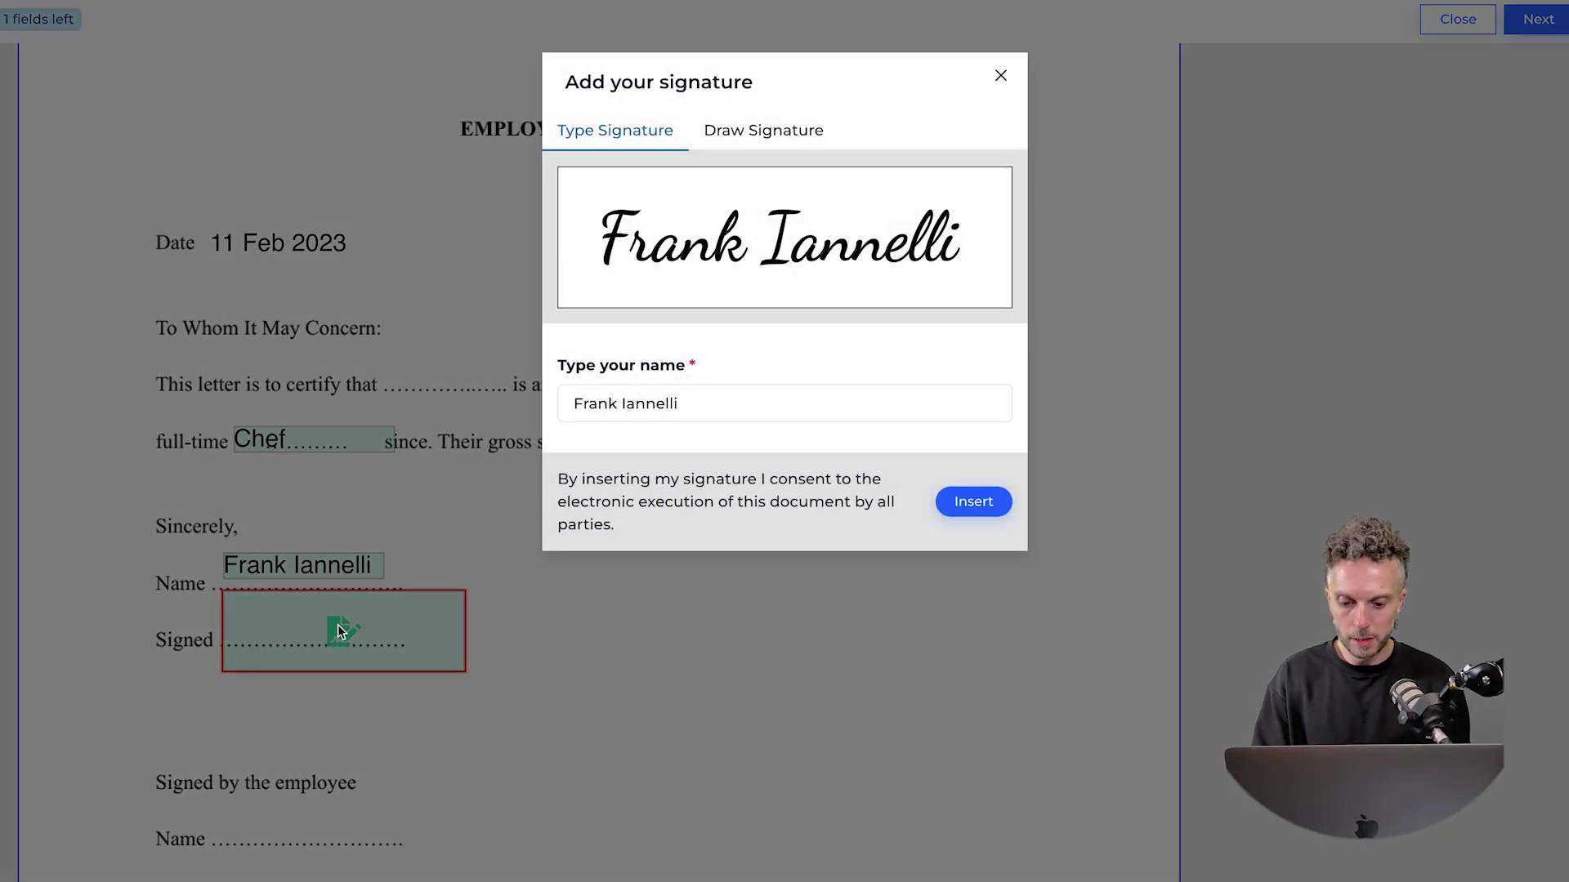
left_click(994, 510)
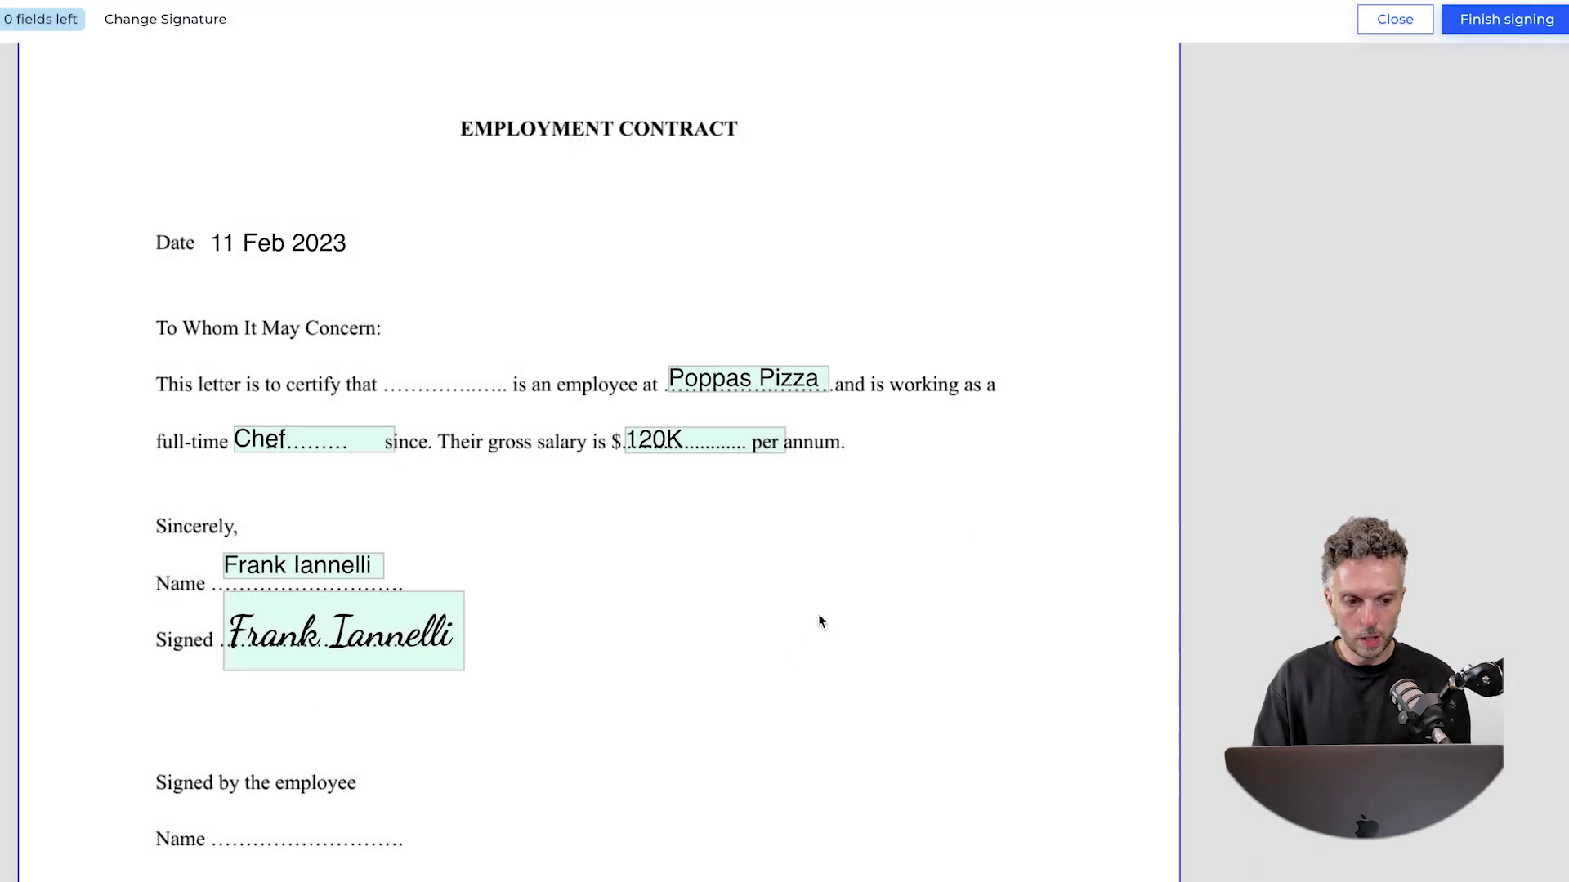
left_click(1485, 23)
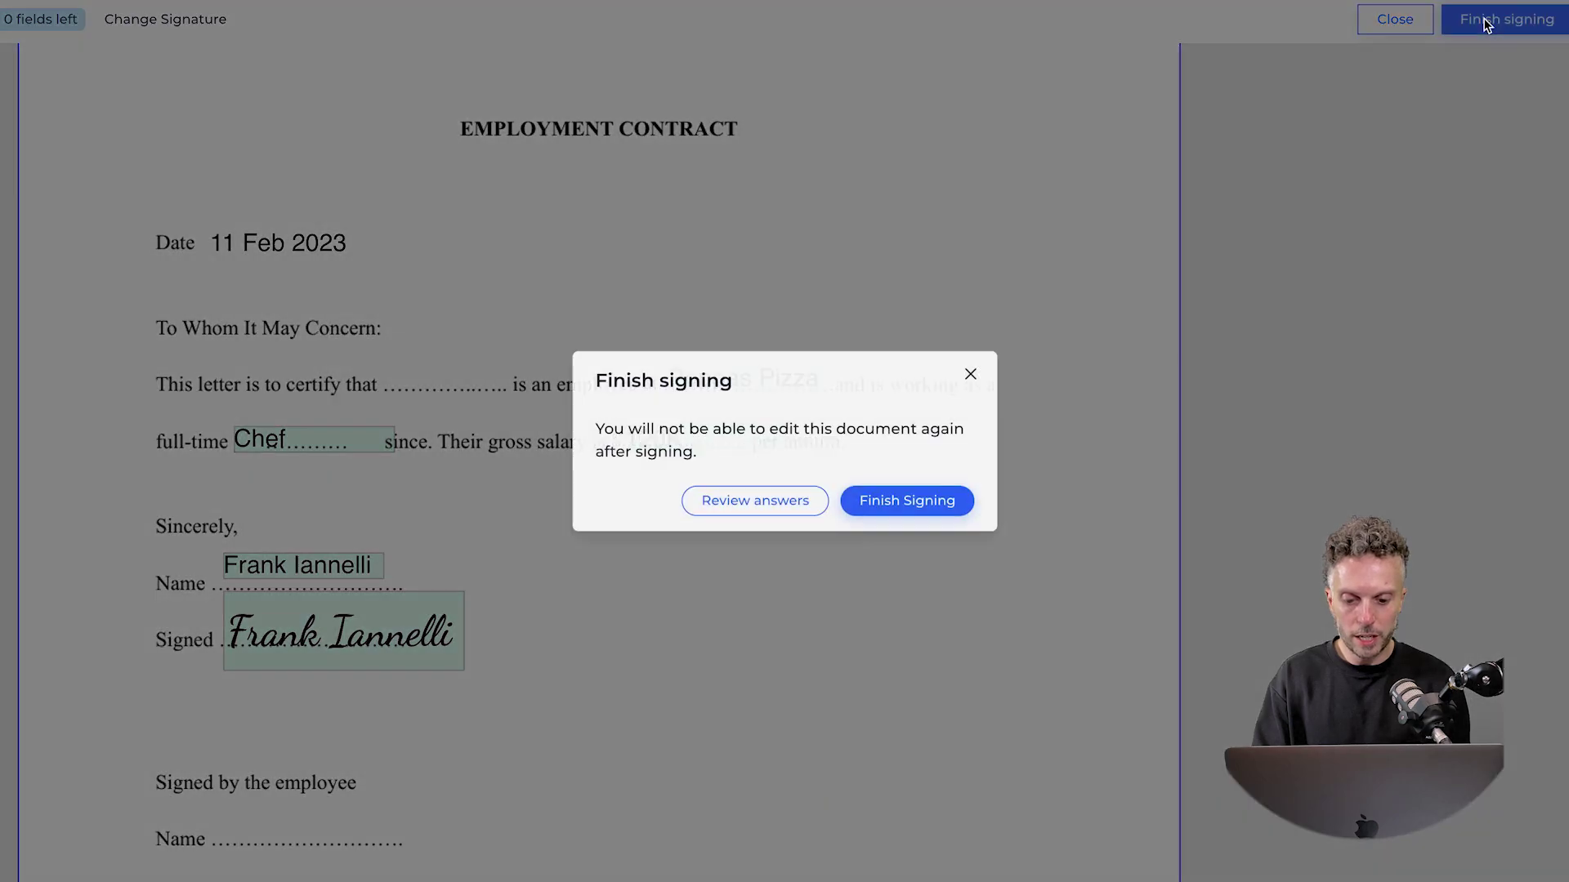
left_click(897, 510)
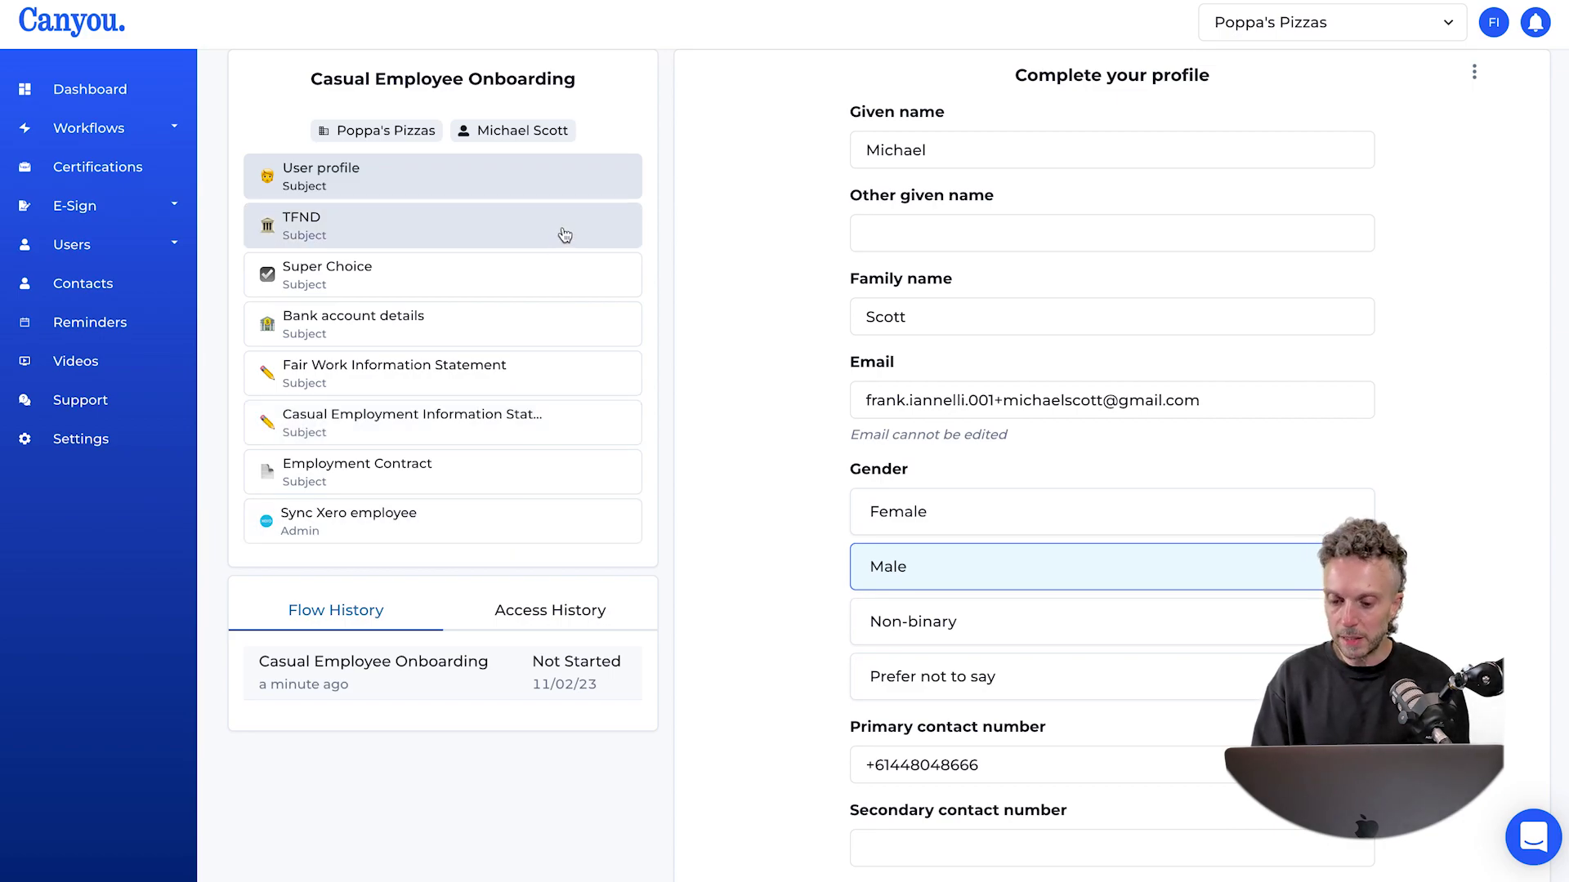
- Check the signing history of the Employment Contract task in the onboarding workflow
left_click(521, 476)
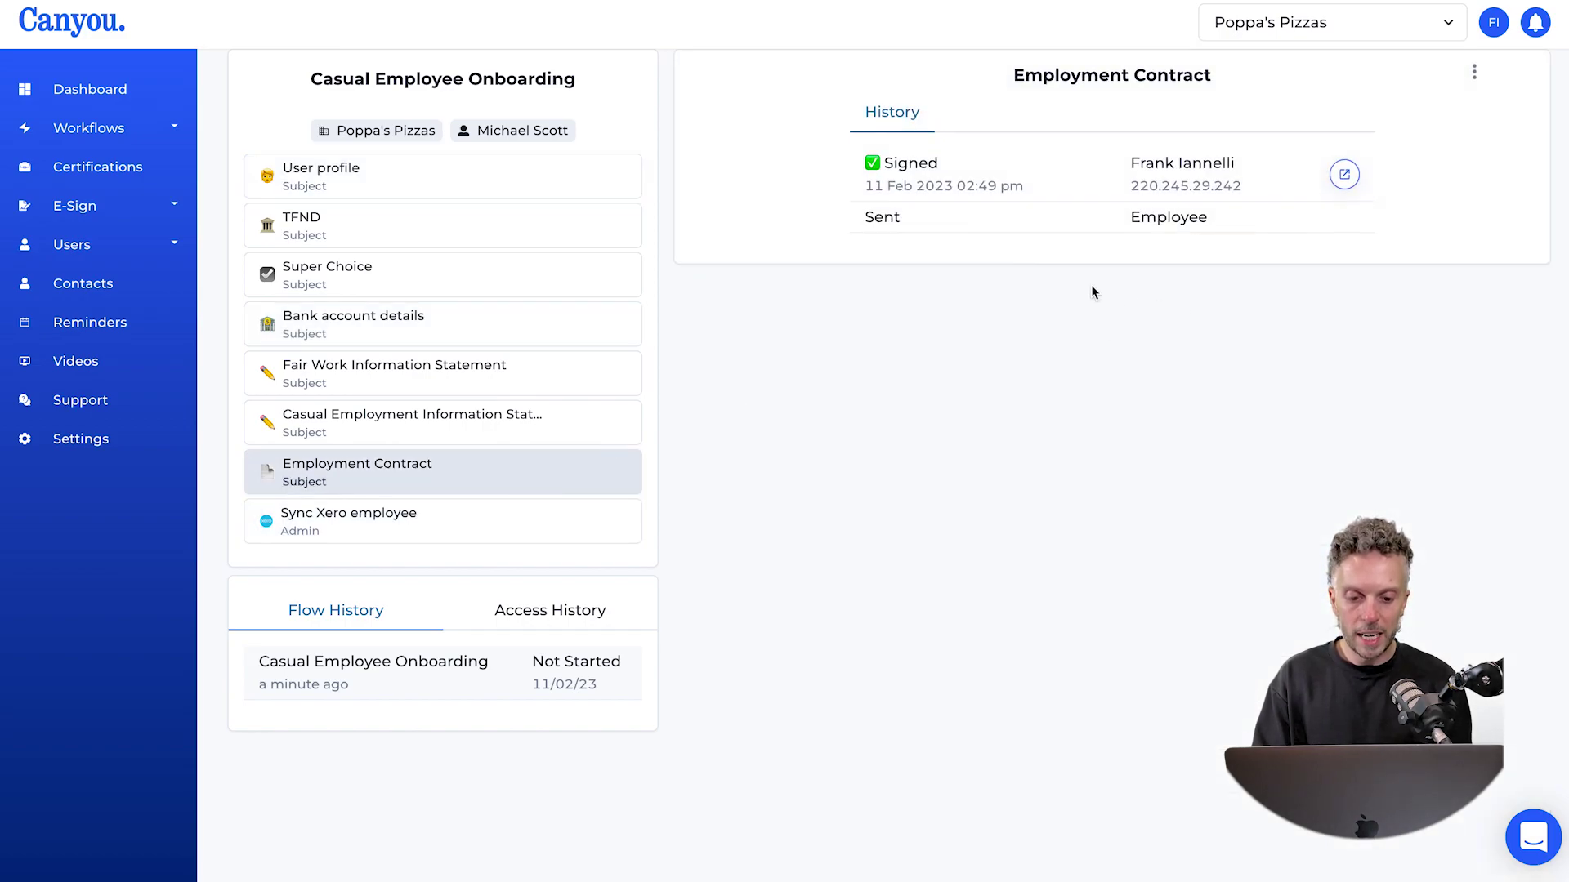